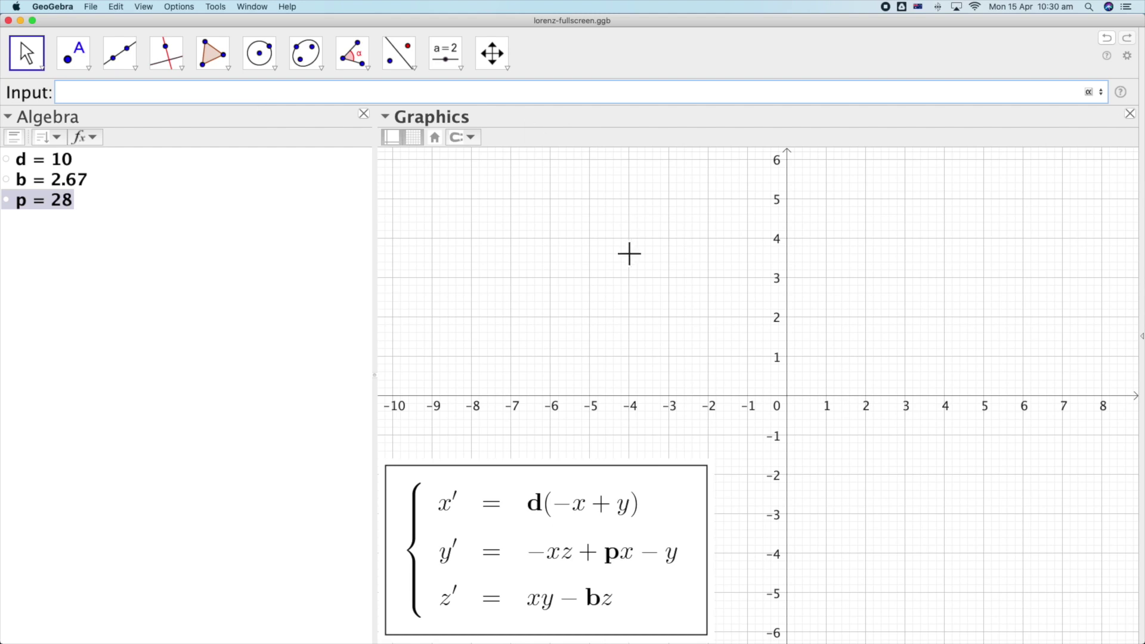
Begin typing the first Lorenz equation x'(t,x,y,z)=d*(y-x) in the Input bar
{"action": "type", "text": "x'(t,x,y,z=d*"}
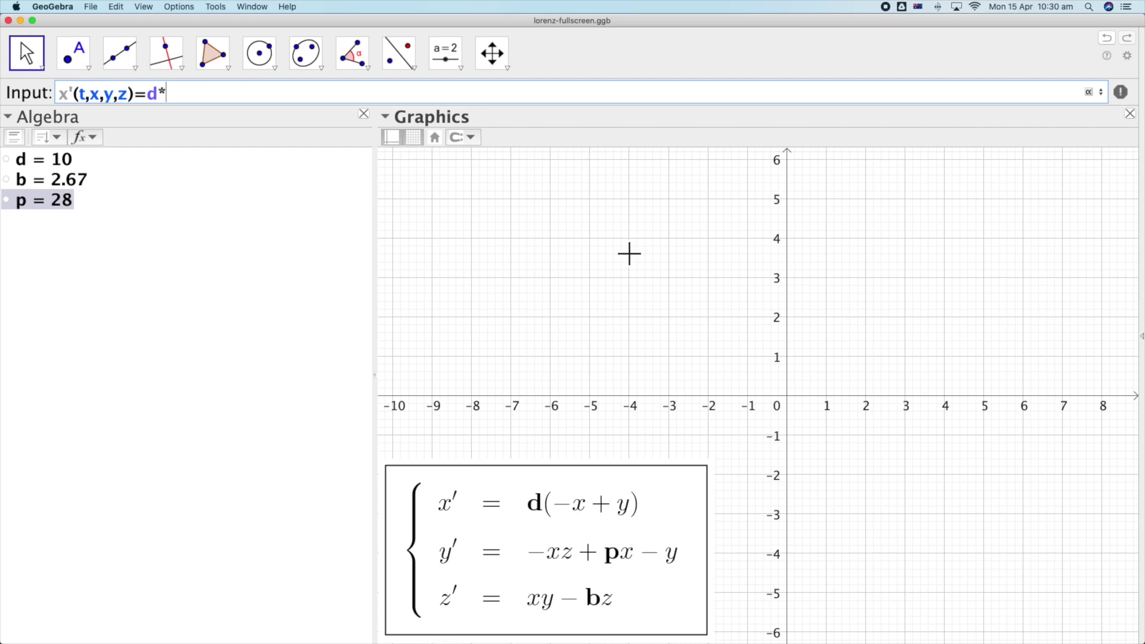
{"action": "type", "text": "(y-x"}
Define x'=d*(y-x), y'=x*(p-z)-y and z'=x*y-b*z as functions of t, x, y, z
{"action": "key", "text": "Return"}
{"action": "type", "text": "y'("}
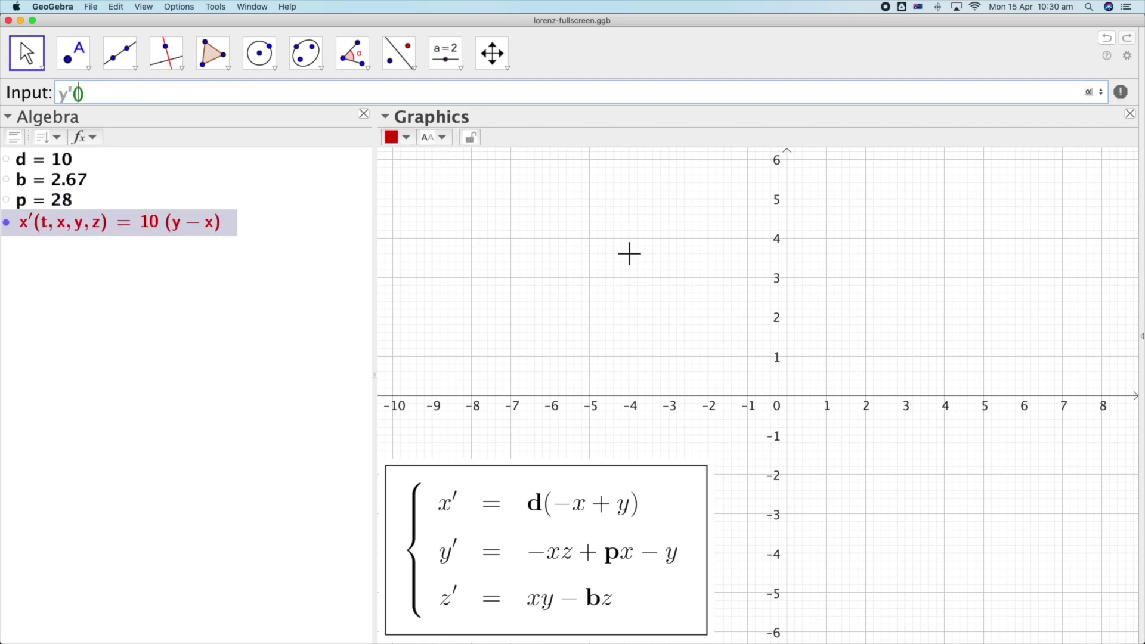
{"action": "type", "text": "t,y"}
{"action": "key", "text": "BackSpace"}
{"action": "type", "text": "x,y,z)=x*(p-z)"}
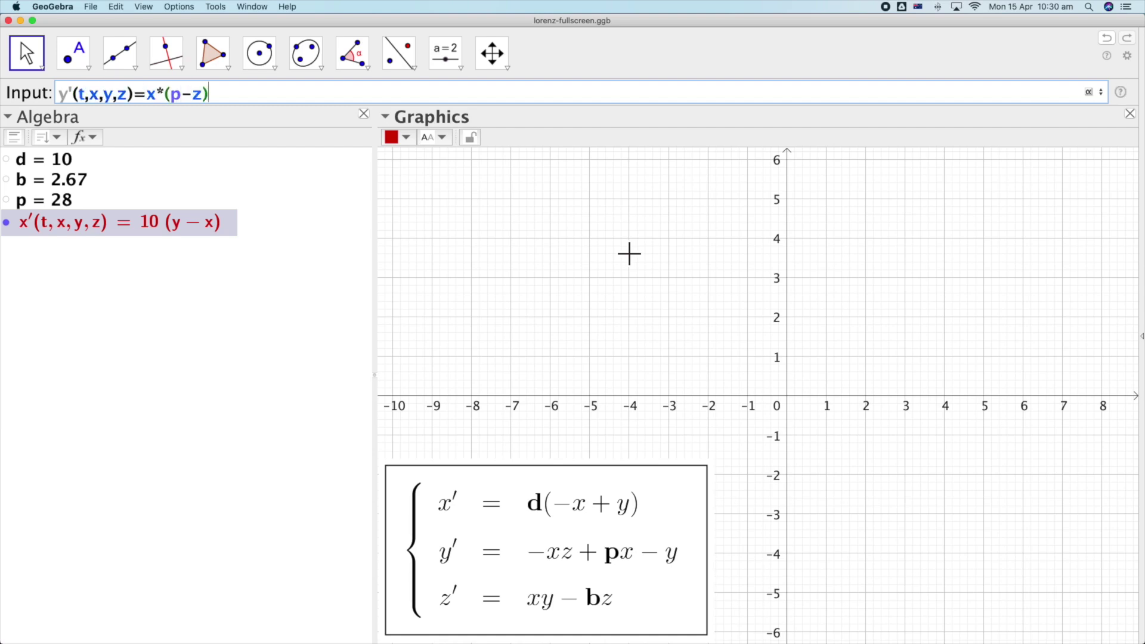
{"action": "key", "text": "Return"}
{"action": "type", "text": "z'(t,x,y,z)=x*y"}
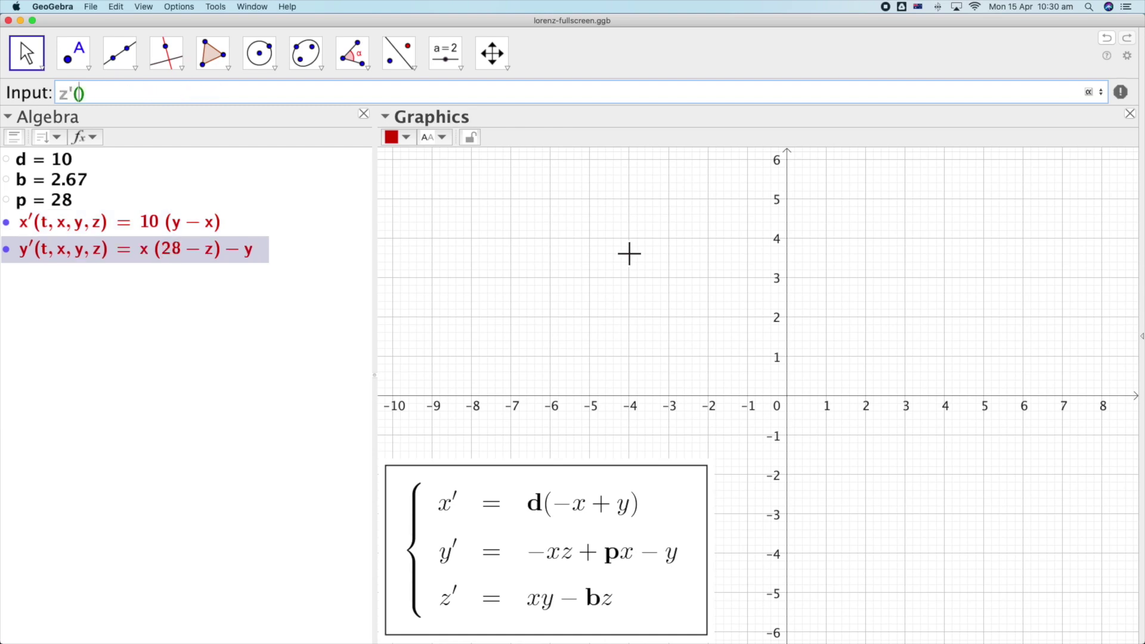
{"action": "type", "text": "-b*z"}
{"action": "key", "text": "Return"}
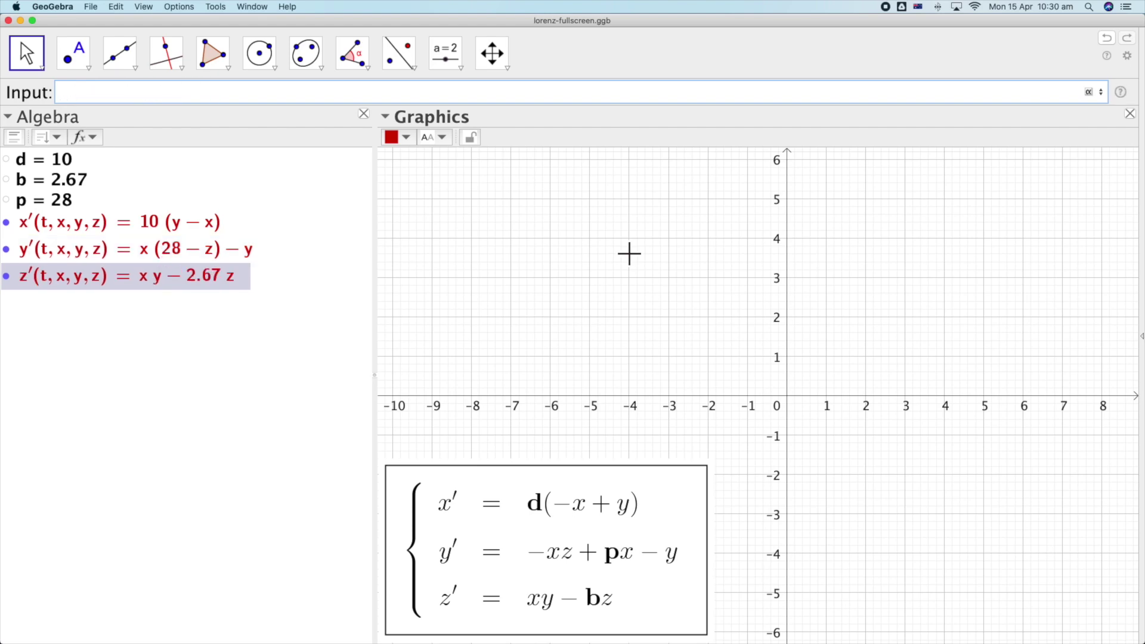
Set the initial values x0 = 1, y0 = 1 and z0 = 1
{"action": "type", "text": "x0"}
{"action": "type", "text": "=1"}
{"action": "key", "text": "Return"}
{"action": "type", "text": "y0=1"}
{"action": "key", "text": "Return"}
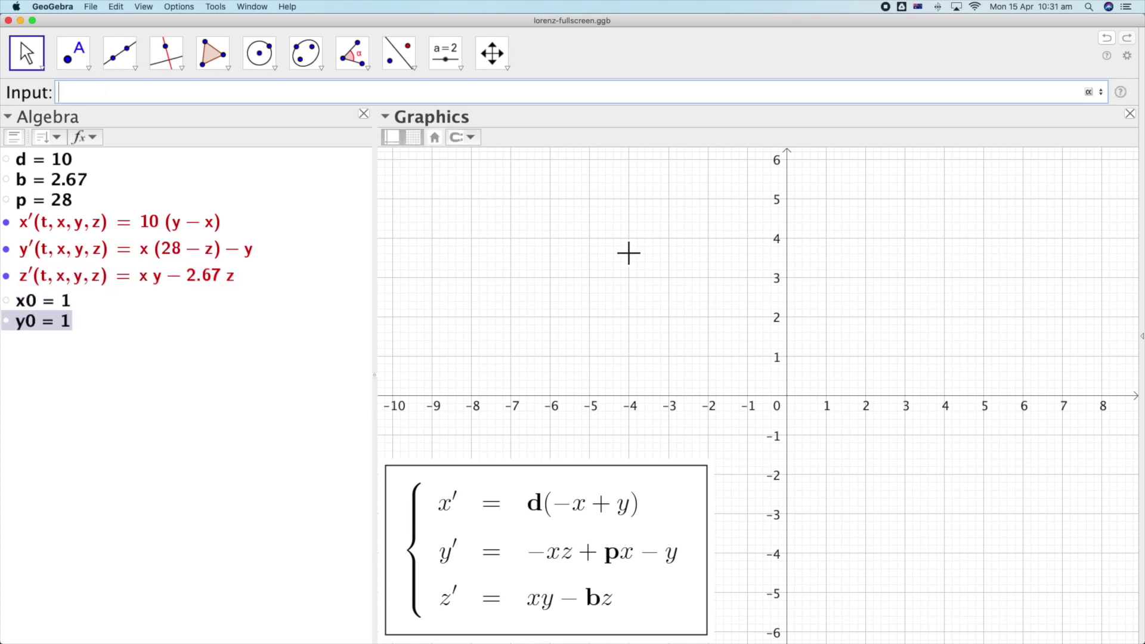
{"action": "type", "text": "z0=1"}
{"action": "key", "text": "Return"}
{"action": "left_click", "coordinate": [56, 160]}
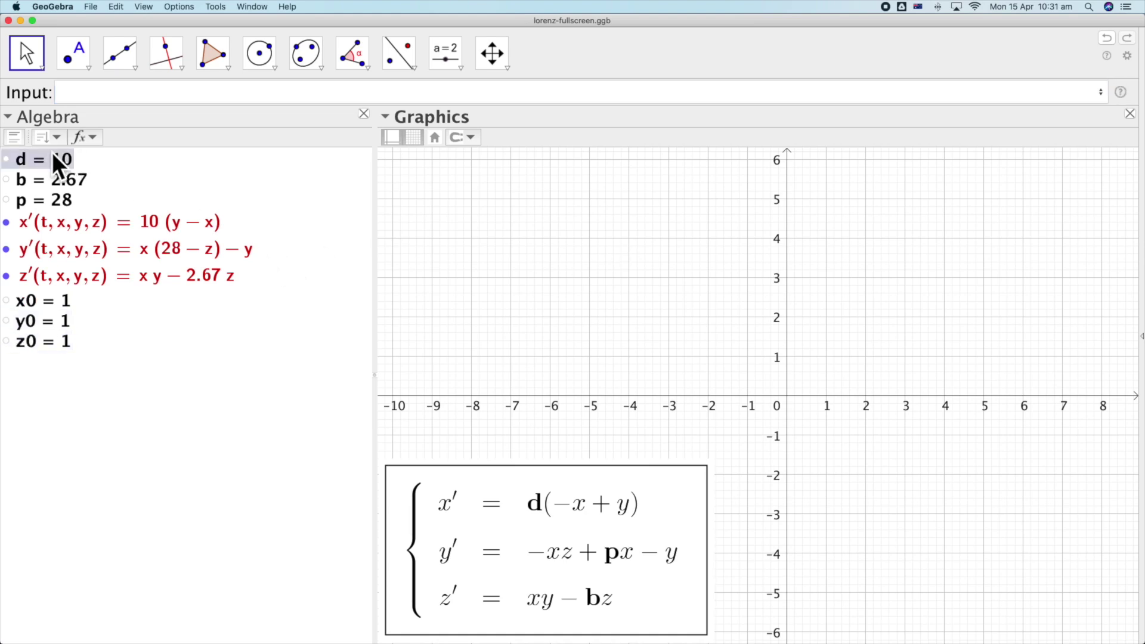
{"action": "left_click", "coordinate": [46, 195], "text": "shift"}
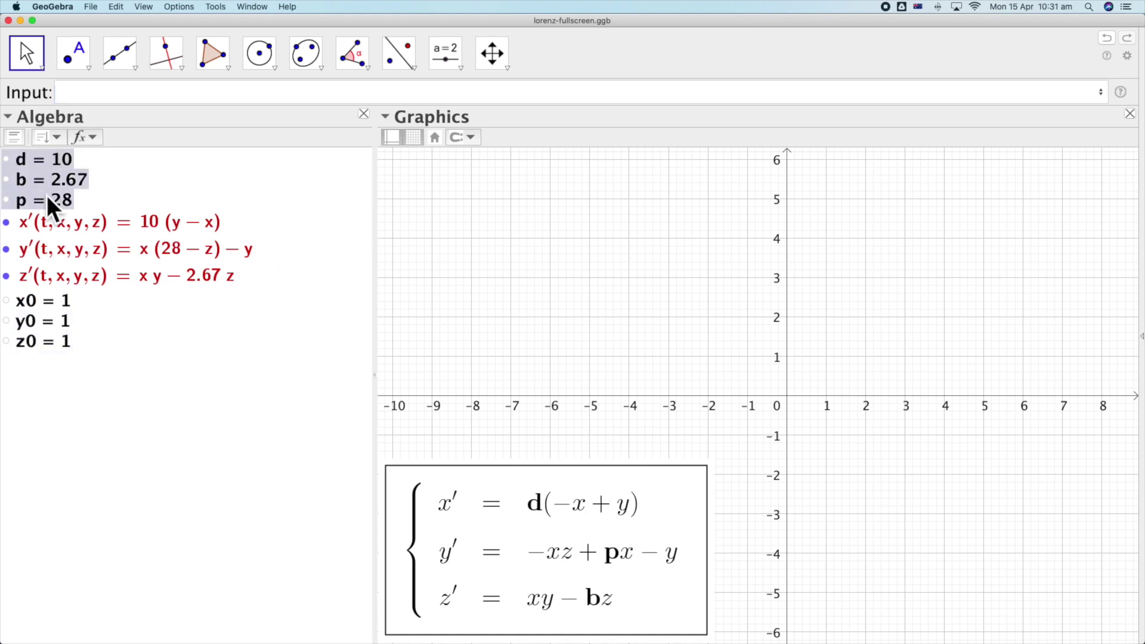
{"action": "left_click", "coordinate": [55, 226]}
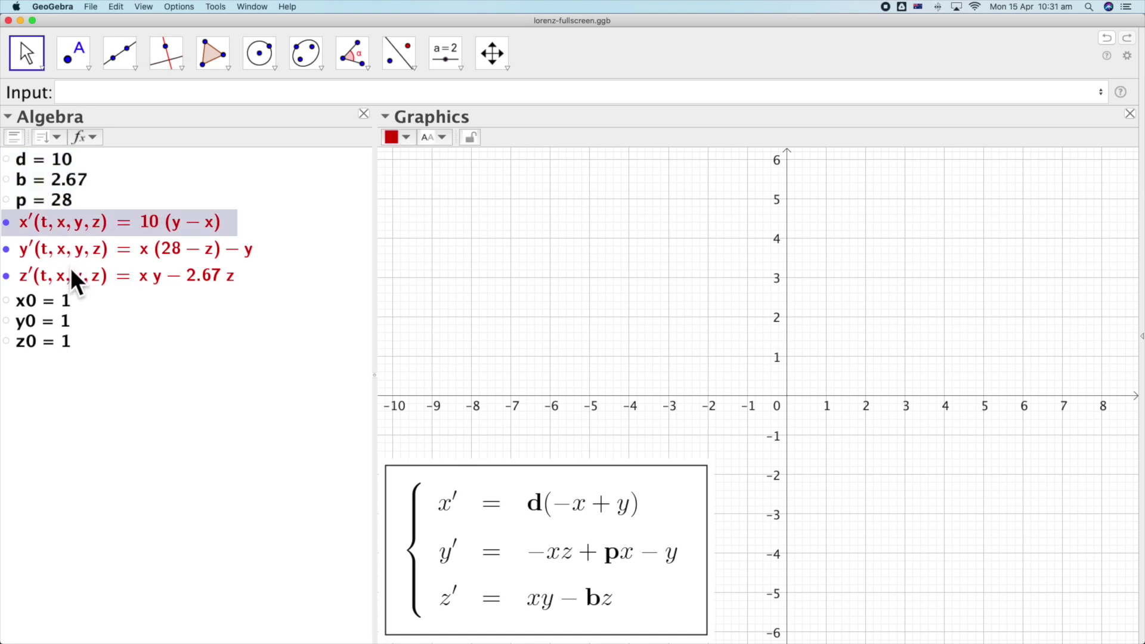
{"action": "left_click", "coordinate": [45, 298]}
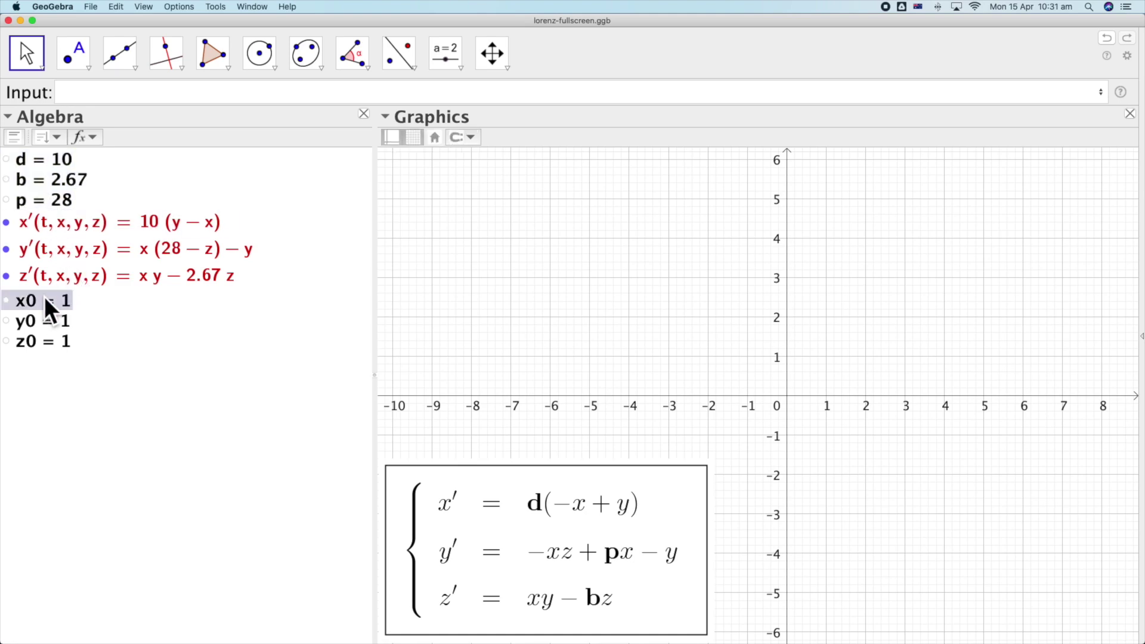
{"action": "left_click", "coordinate": [43, 339], "text": "shift"}
{"action": "left_click", "coordinate": [70, 275]}
{"action": "left_click", "coordinate": [63, 219], "text": "shift"}
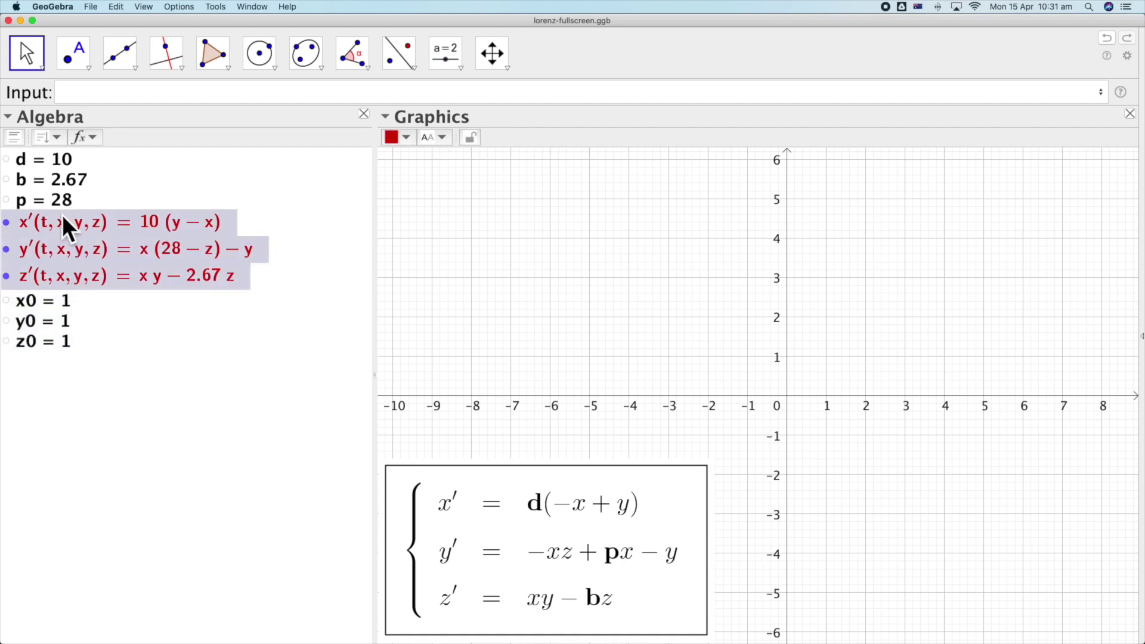
{"action": "left_click", "coordinate": [149, 96]}
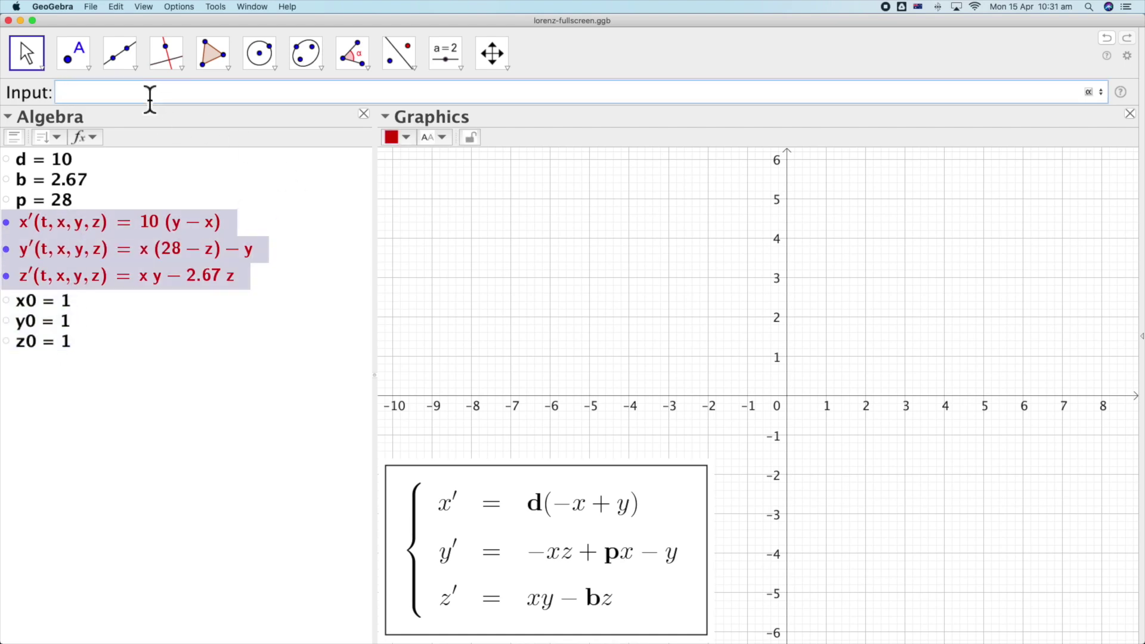
{"action": "left_click", "coordinate": [477, 239]}
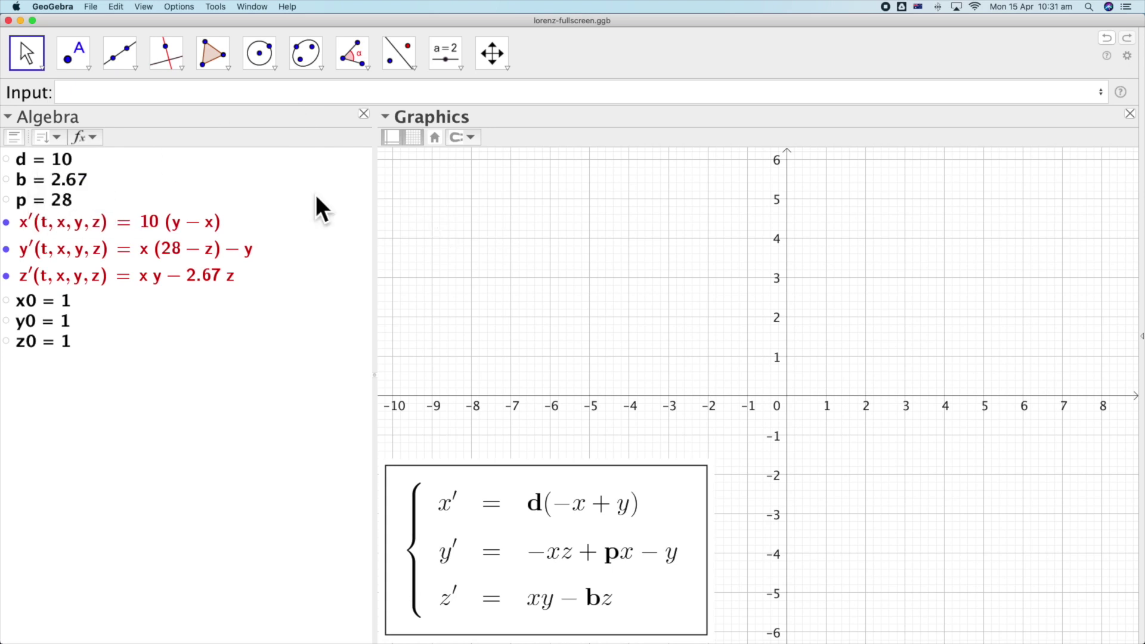
{"action": "left_click", "coordinate": [53, 163]}
{"action": "left_click", "coordinate": [46, 200], "text": "shift"}
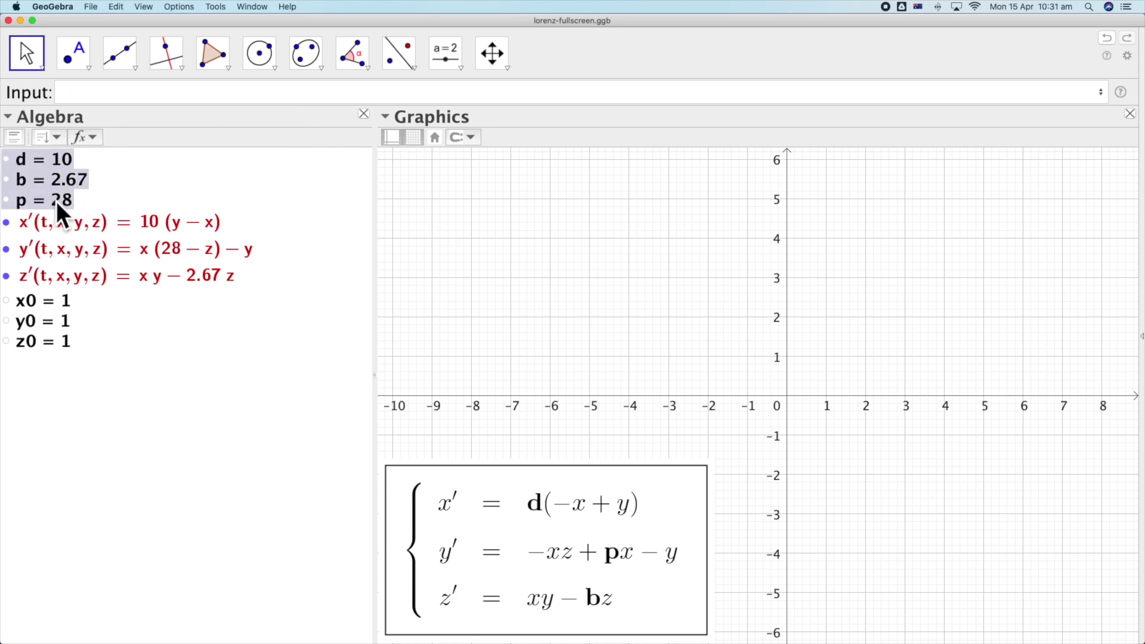
{"action": "left_click", "coordinate": [60, 223]}
{"action": "left_click", "coordinate": [67, 274], "text": "shift"}
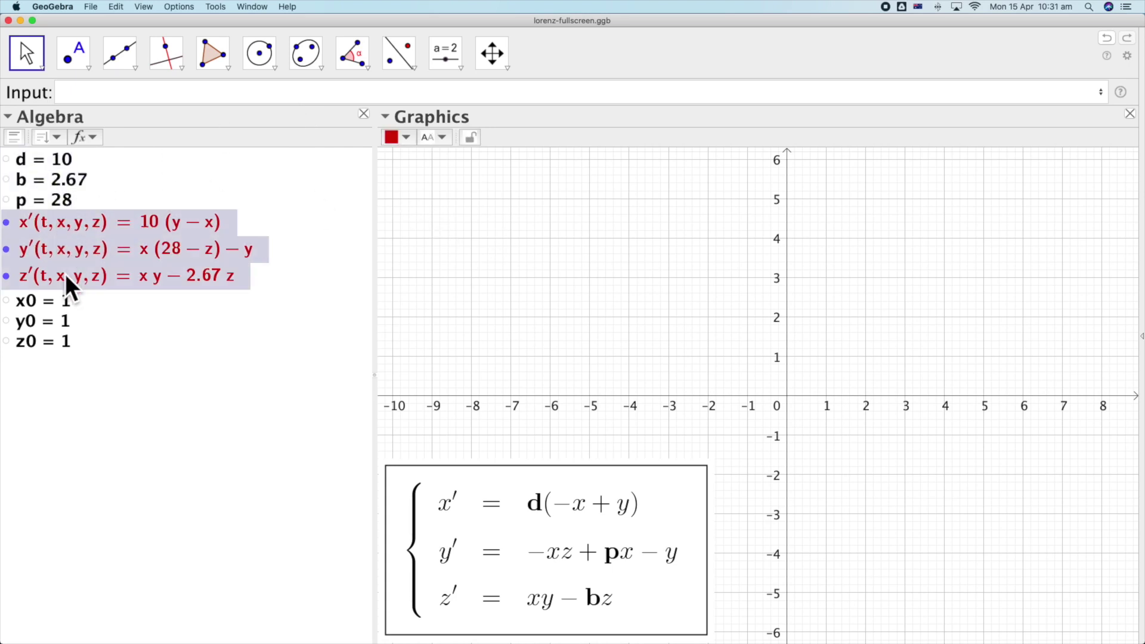
{"action": "left_click", "coordinate": [47, 304]}
{"action": "key", "text": "Escape"}
Start an NSolveODE command with derivatives {x',y',z'} and start time 0
{"action": "type", "text": "N"}
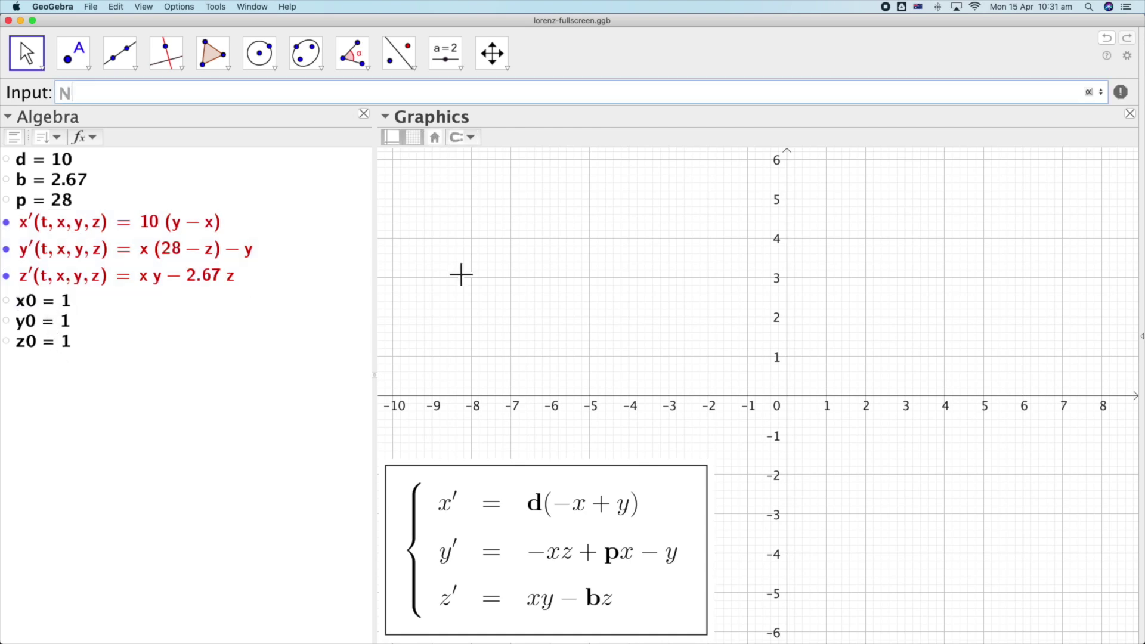
{"action": "type", "text": "SolveOD"}
{"action": "key", "text": "Return"}
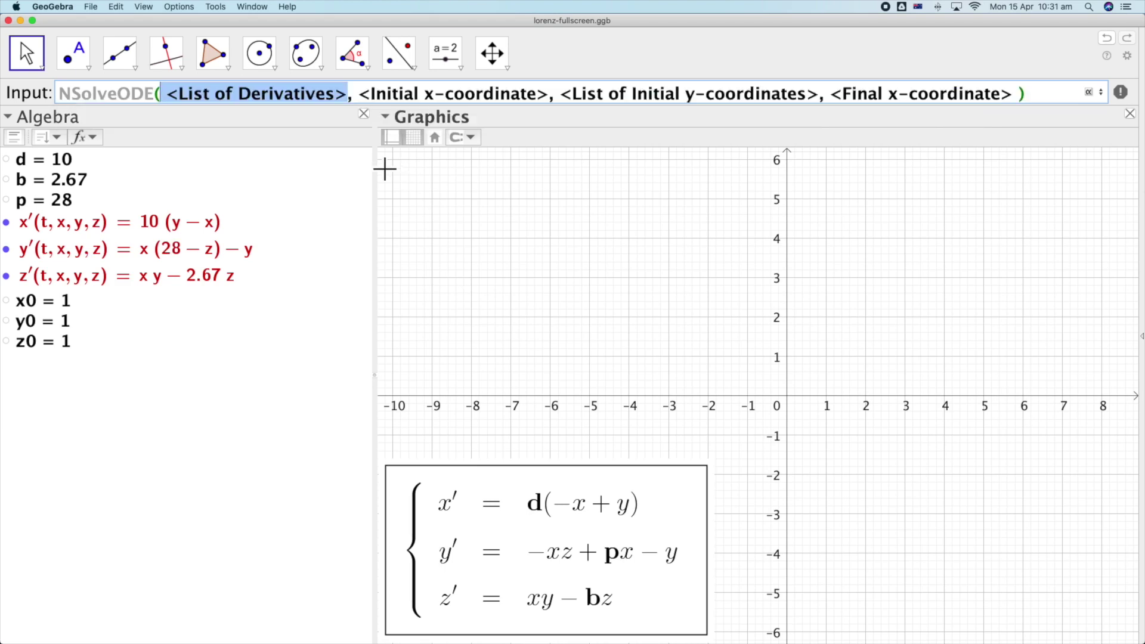
{"action": "type", "text": "{"}
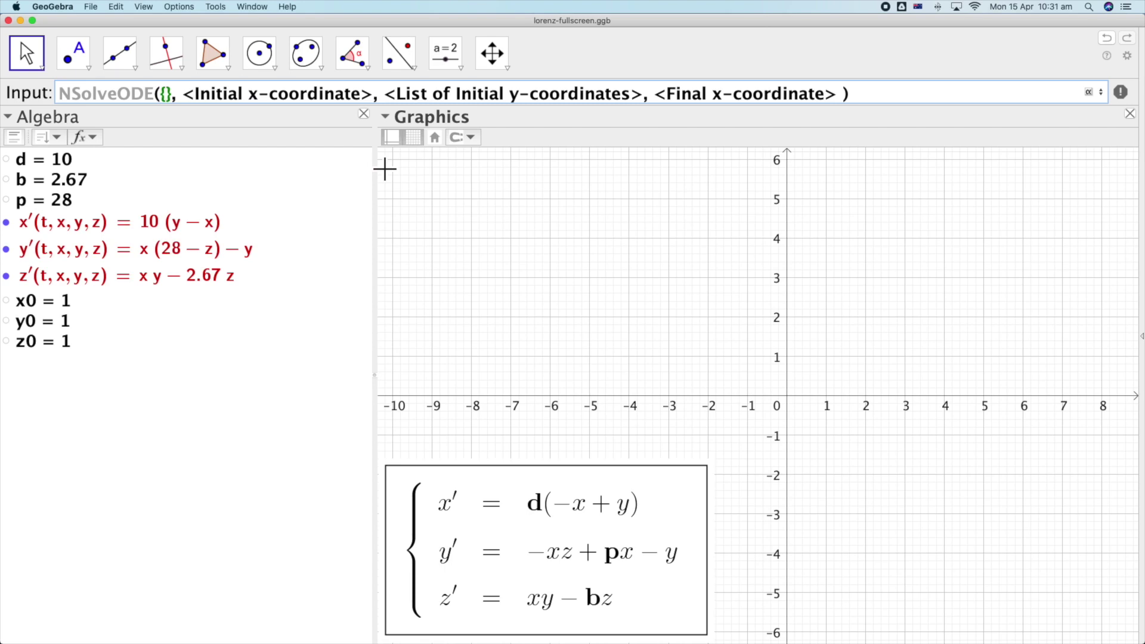
{"action": "type", "text": "x'"}
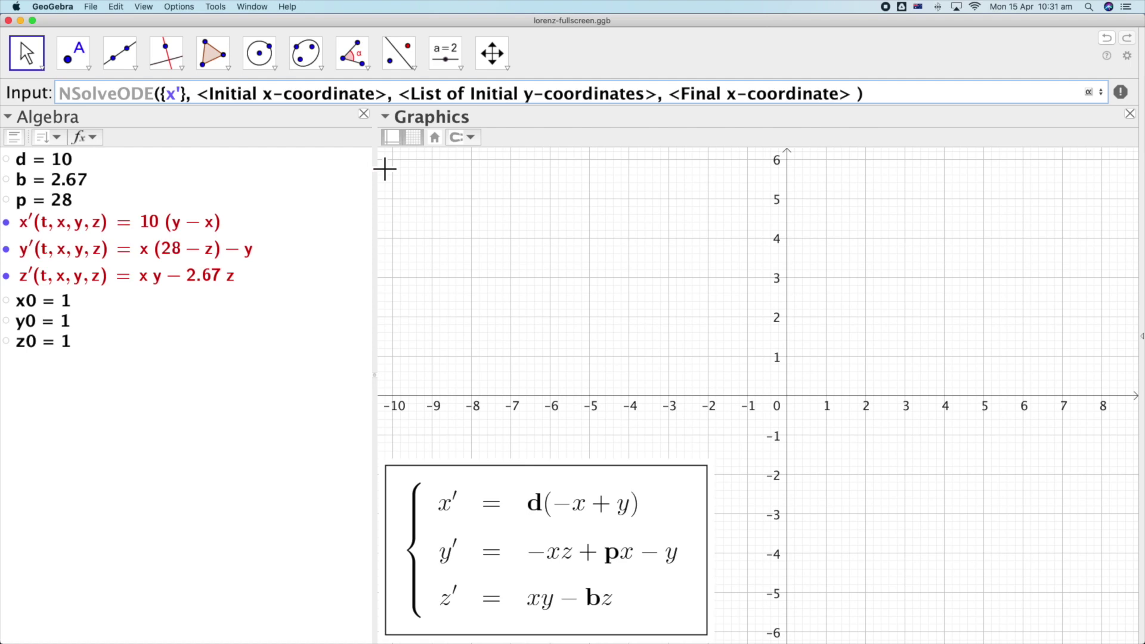
{"action": "type", "text": ","}
{"action": "type", "text": "y',z'"}
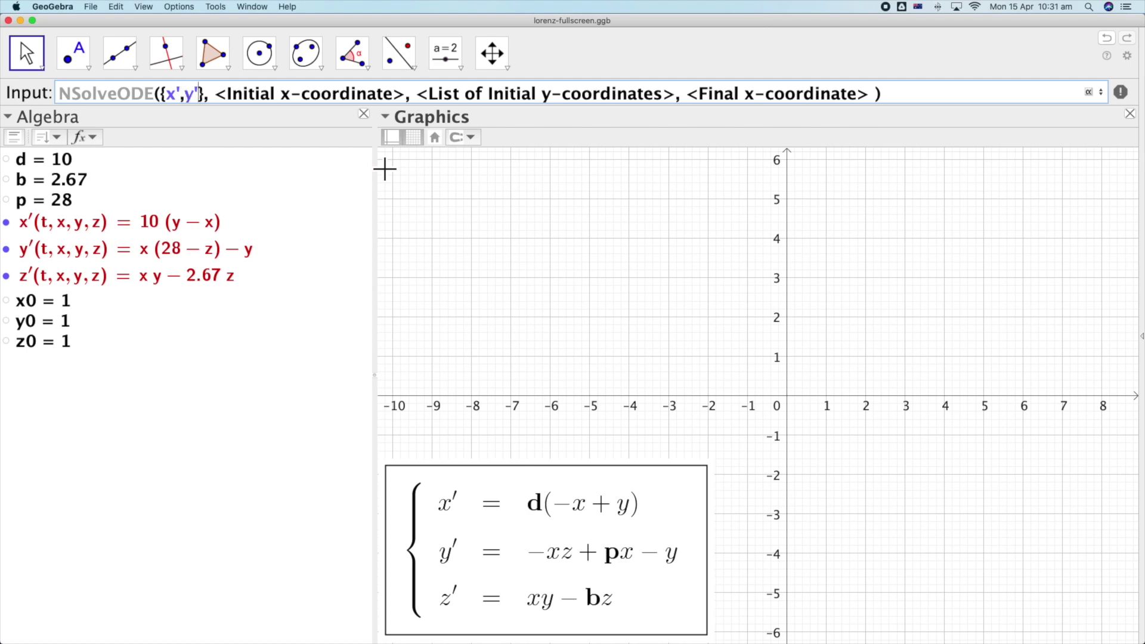
{"action": "key", "text": "Right"}
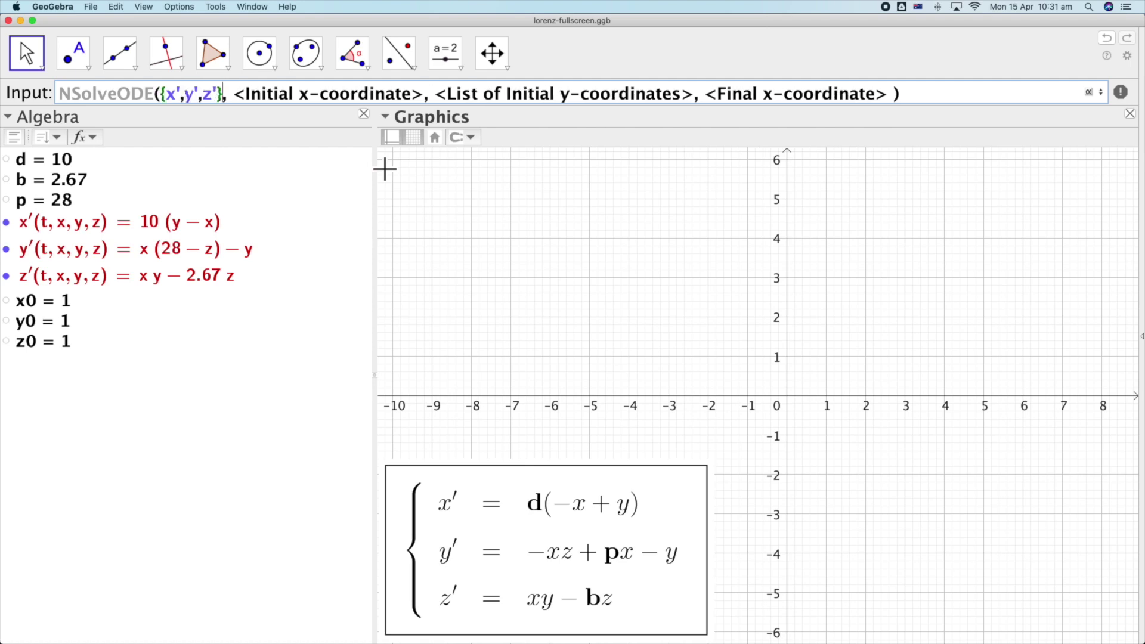
{"action": "key", "text": "Tab"}
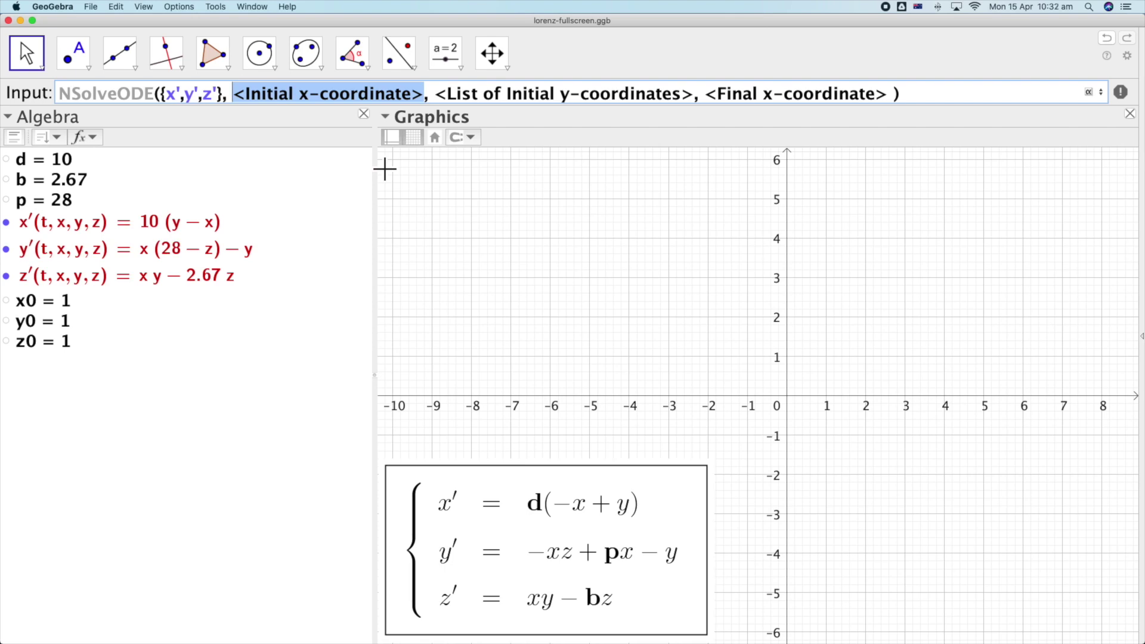
{"action": "type", "text": "0"}
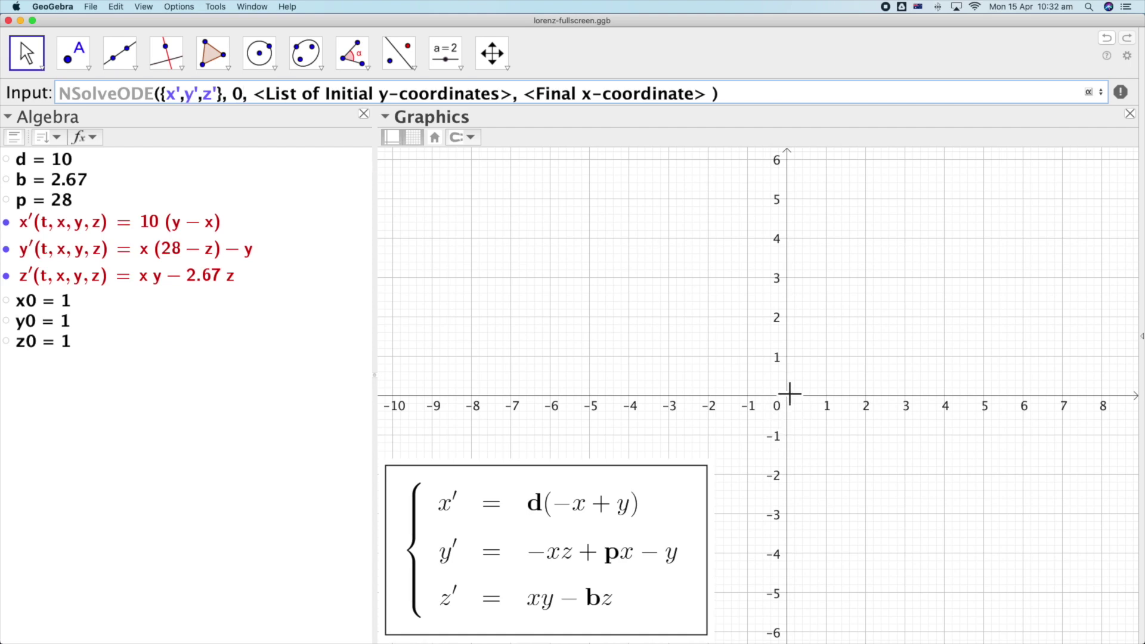
Add initial values {x0,y0,z0} and end time 50, then run the solver
{"action": "left_click", "coordinate": [246, 95]}
{"action": "key", "text": "Left"}
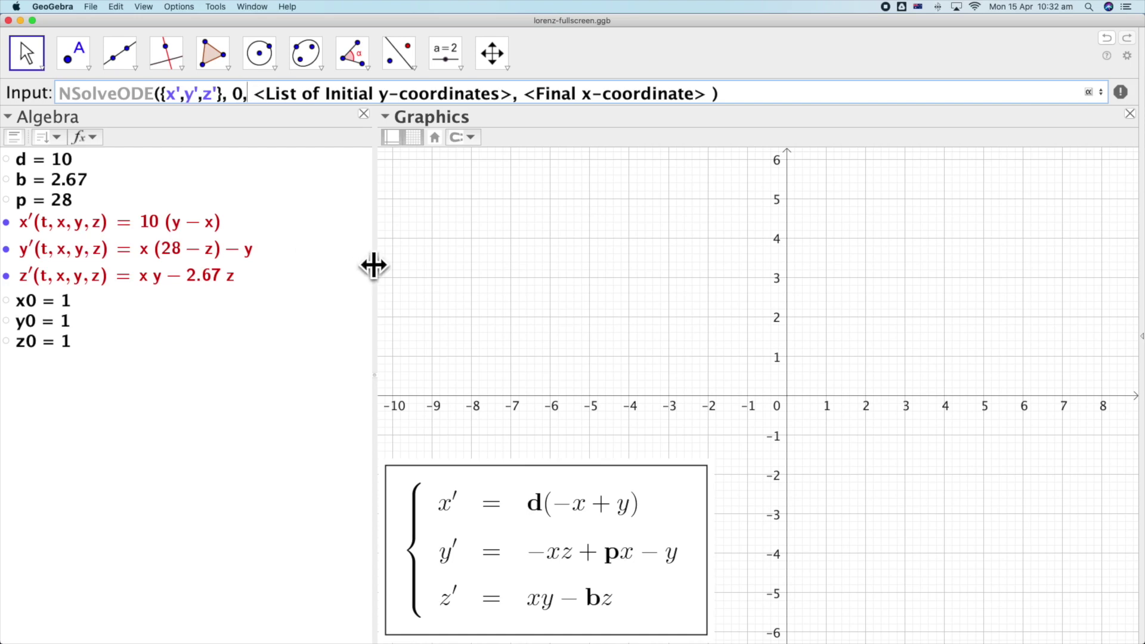
{"action": "key", "text": "Tab"}
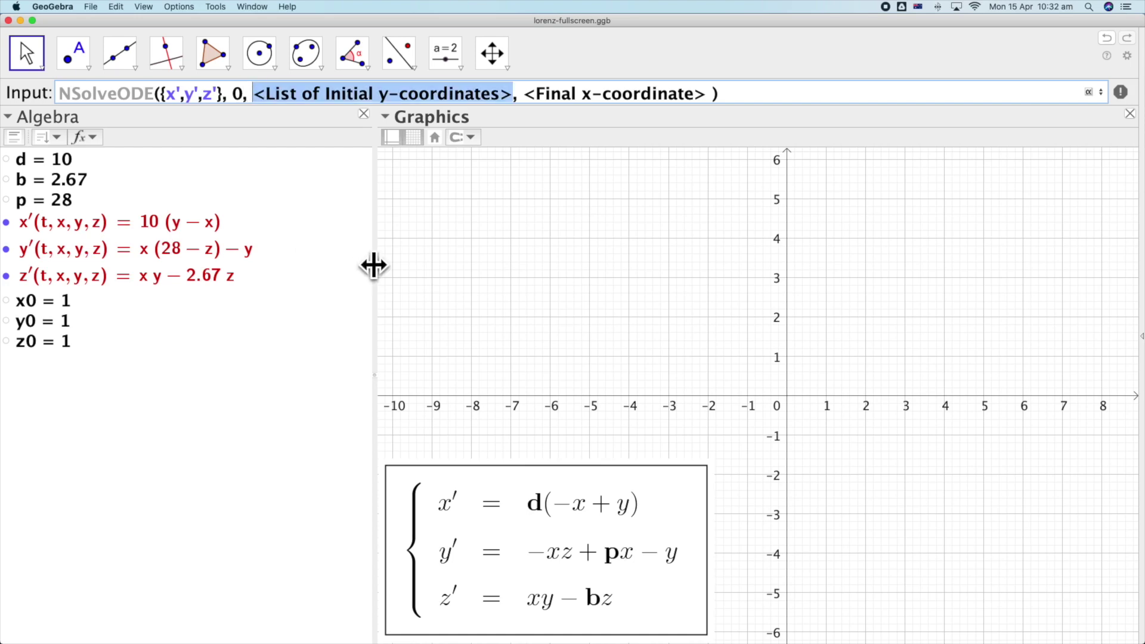
{"action": "type", "text": "{}"}
{"action": "key", "text": "Left"}
{"action": "type", "text": "x0,y"}
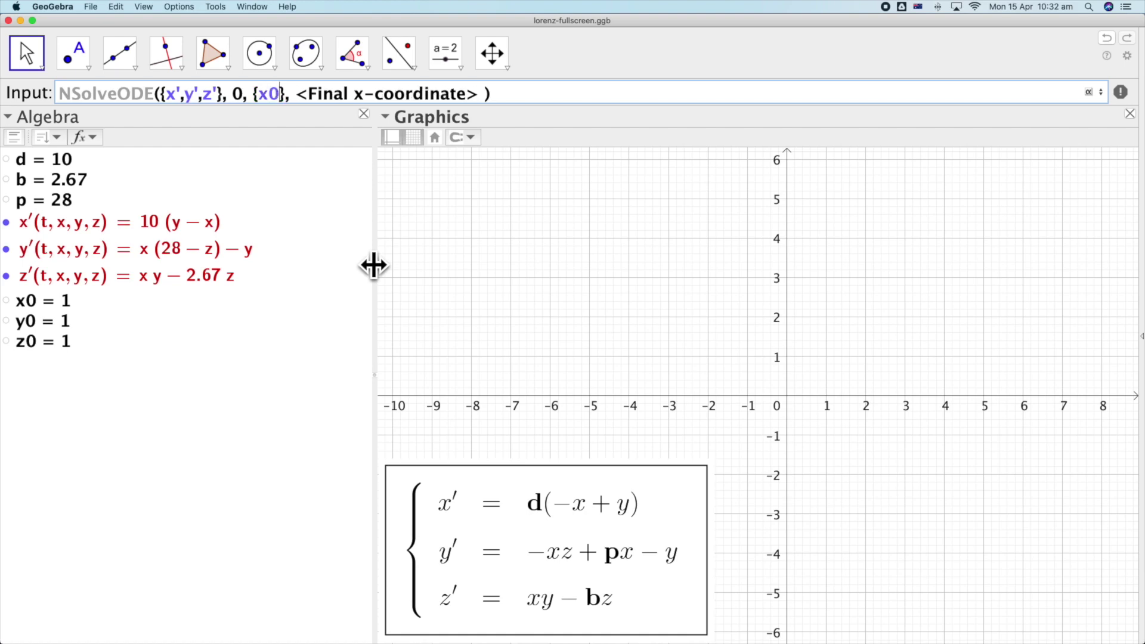
{"action": "type", "text": "0,z0"}
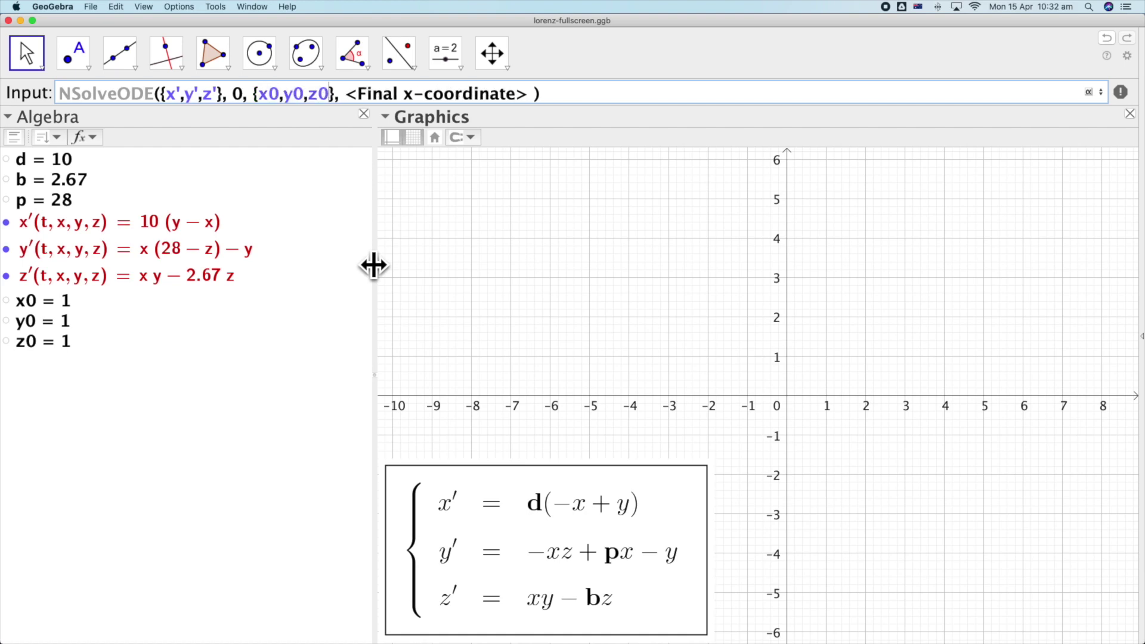
{"action": "key", "text": "Tab"}
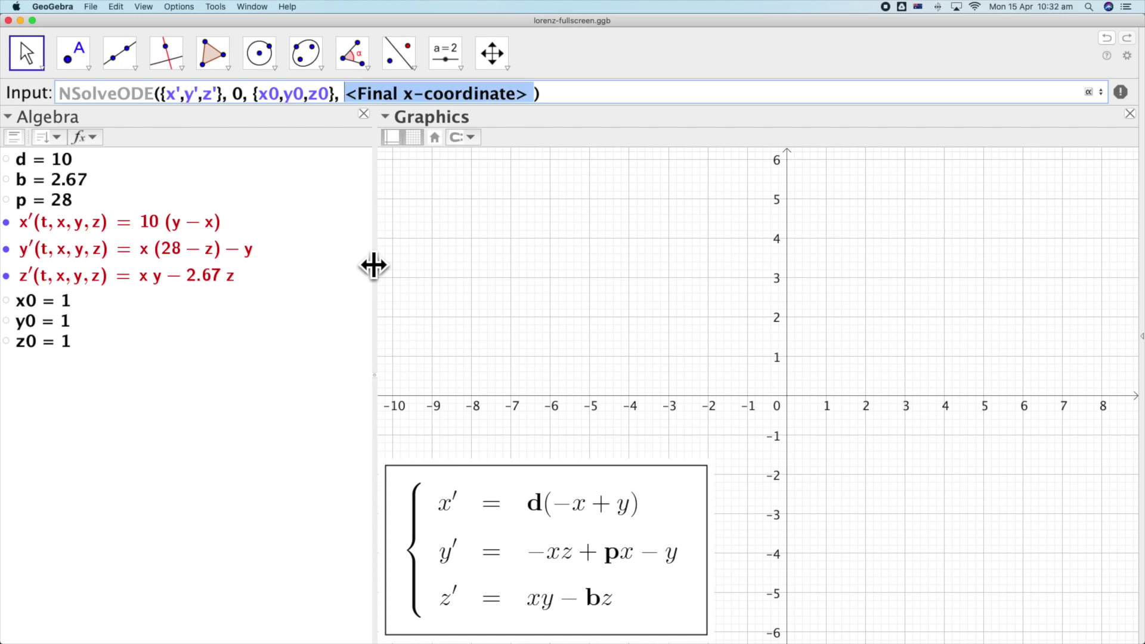
{"action": "type", "text": "50"}
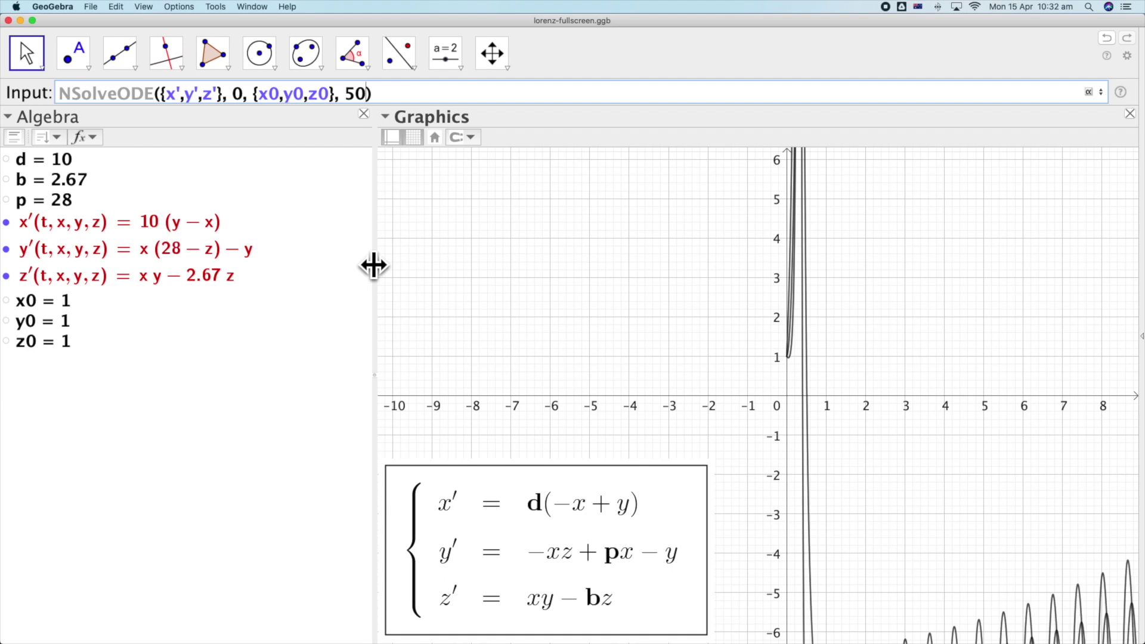
{"action": "key", "text": "Return"}
Highlight numericalIntegral1, 2 and 3 in turn to identify each solution curve
{"action": "left_click", "coordinate": [590, 349]}
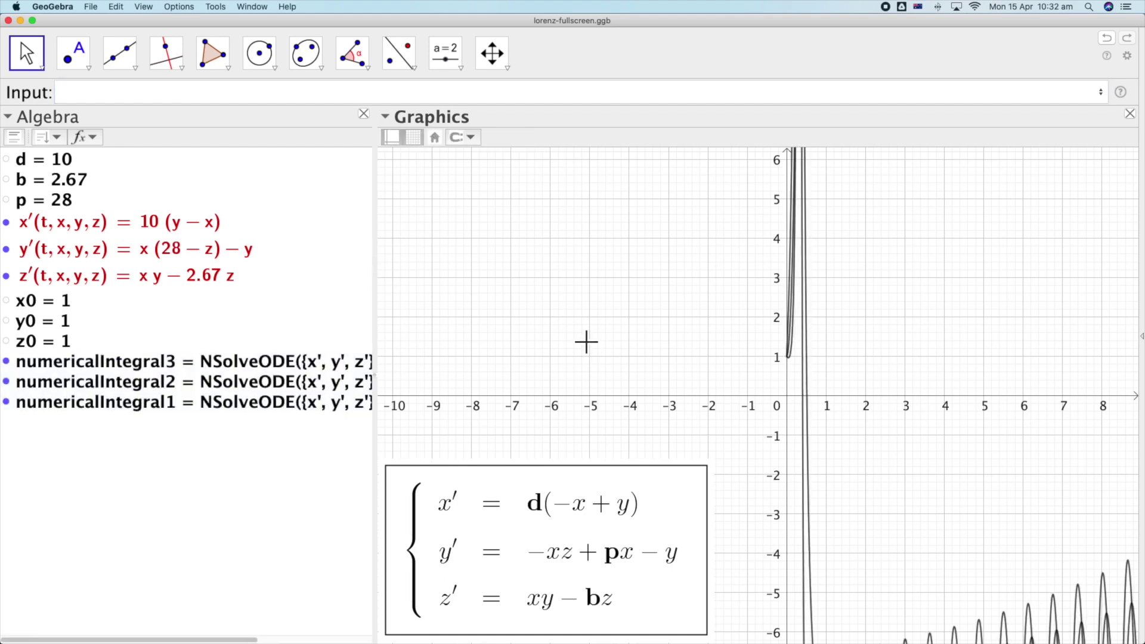
{"action": "left_click", "coordinate": [263, 401]}
{"action": "left_click", "coordinate": [260, 381]}
{"action": "left_click", "coordinate": [259, 361]}
{"action": "left_click", "coordinate": [697, 340]}
Pan and compress the vertical and time axes so the curves show out to t = 50
{"action": "left_click_drag", "start_coordinate": [876, 359], "coordinate": [557, 348]}
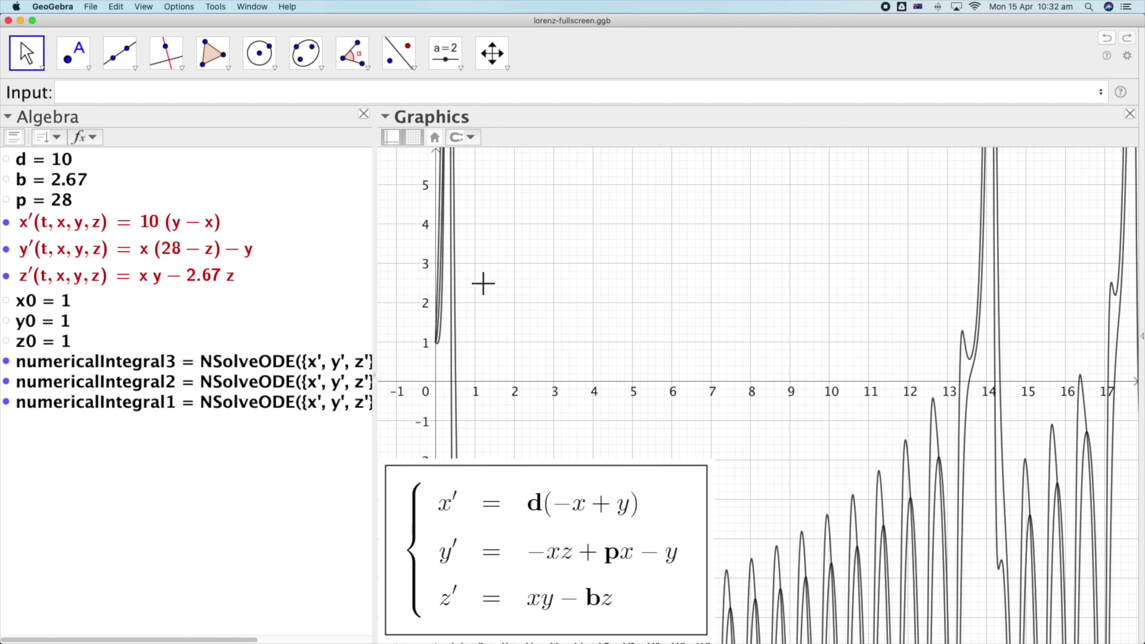
{"action": "left_click_drag", "start_coordinate": [431, 204], "coordinate": [436, 364]}
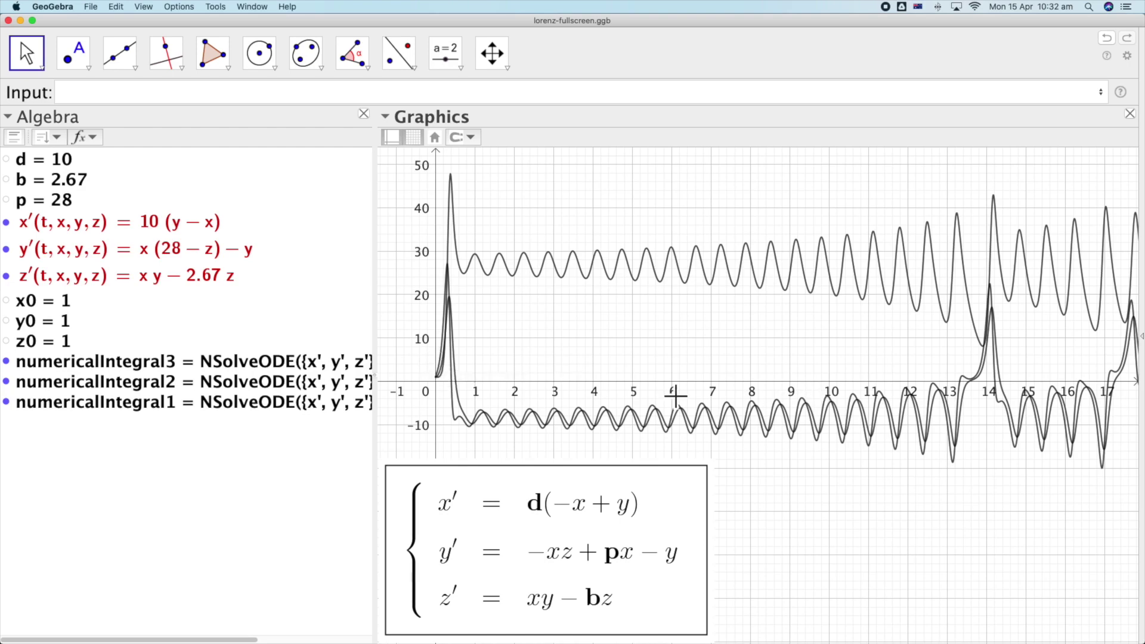
{"action": "left_click_drag", "start_coordinate": [783, 380], "coordinate": [555, 386]}
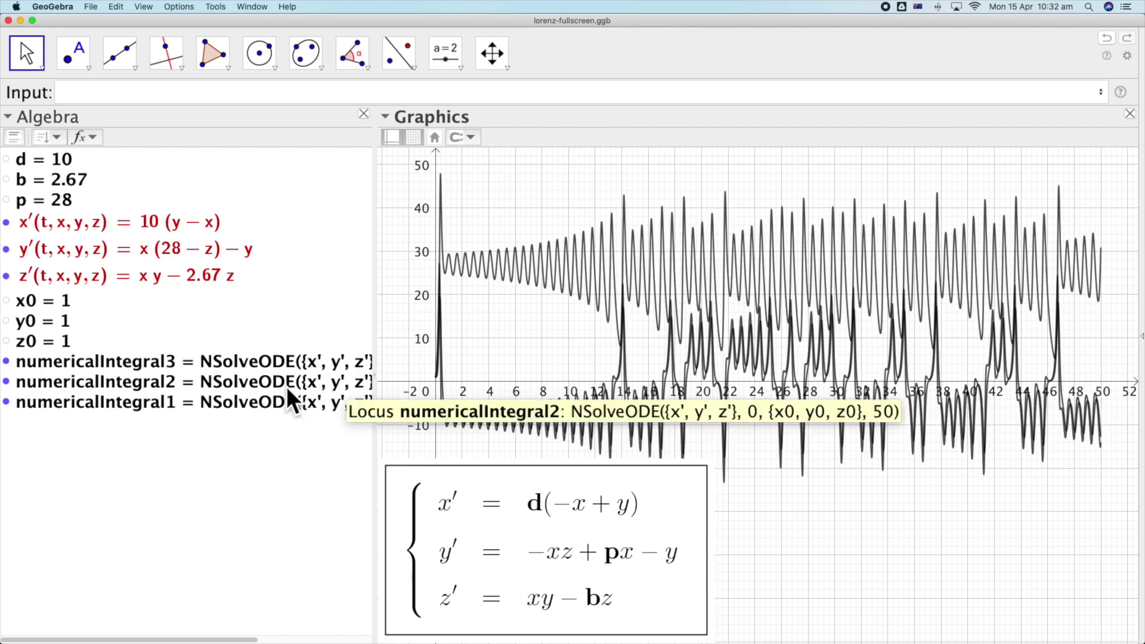
{"action": "left_click", "coordinate": [240, 403]}
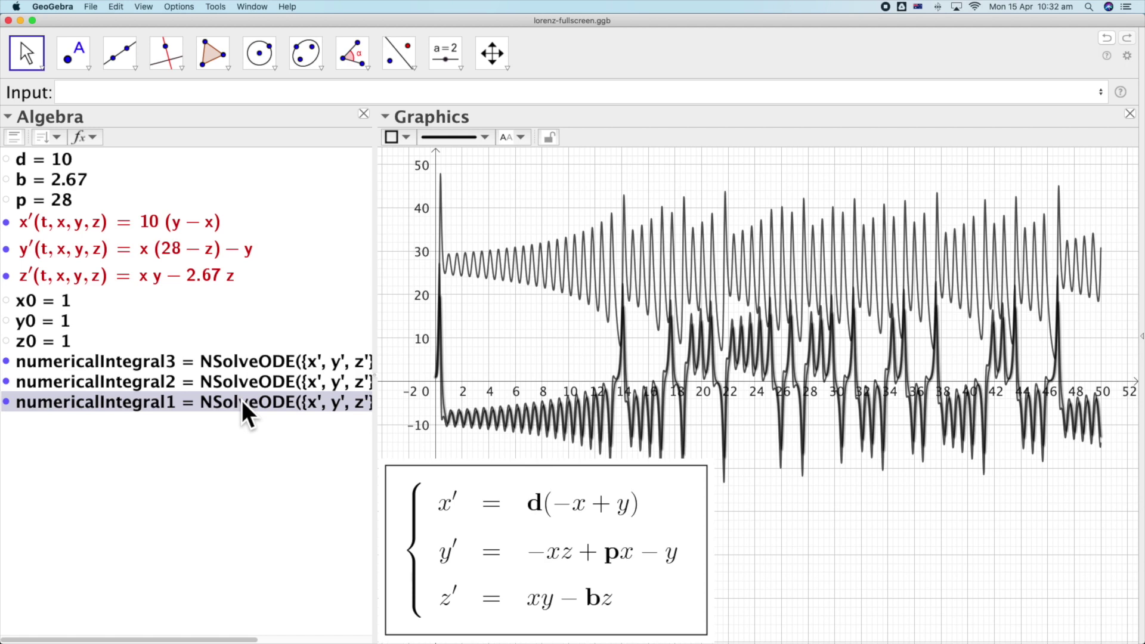
Pick red for numericalIntegral1, green for numericalIntegral2 and blue for numericalIntegral3 from the colour palette
{"action": "right_click", "coordinate": [237, 403]}
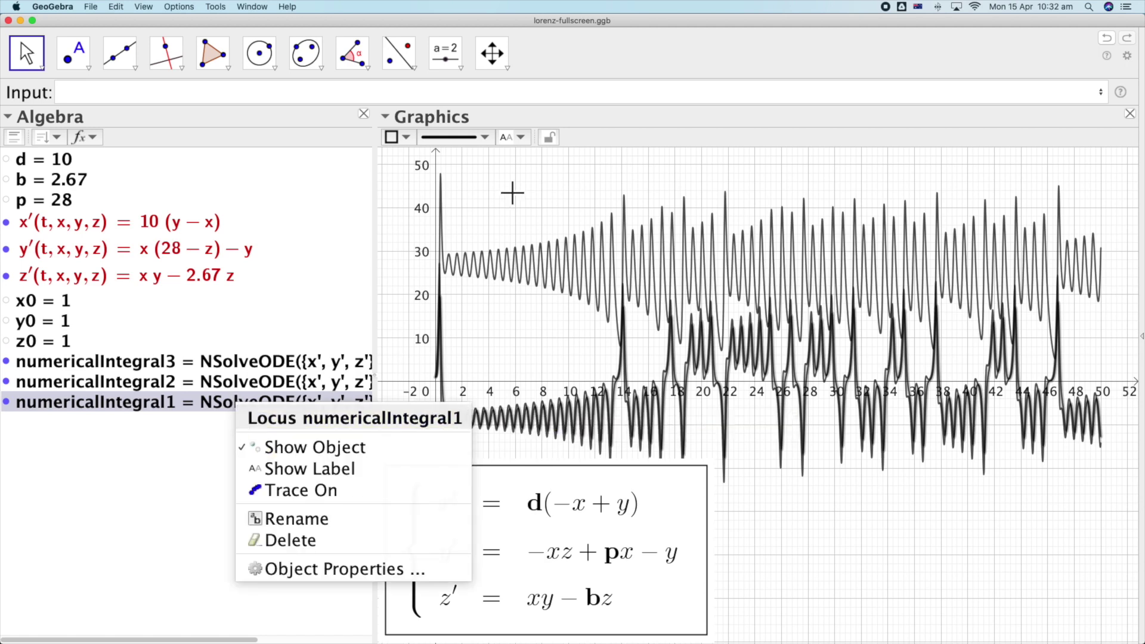
{"action": "left_click", "coordinate": [409, 137]}
{"action": "left_click", "coordinate": [392, 153]}
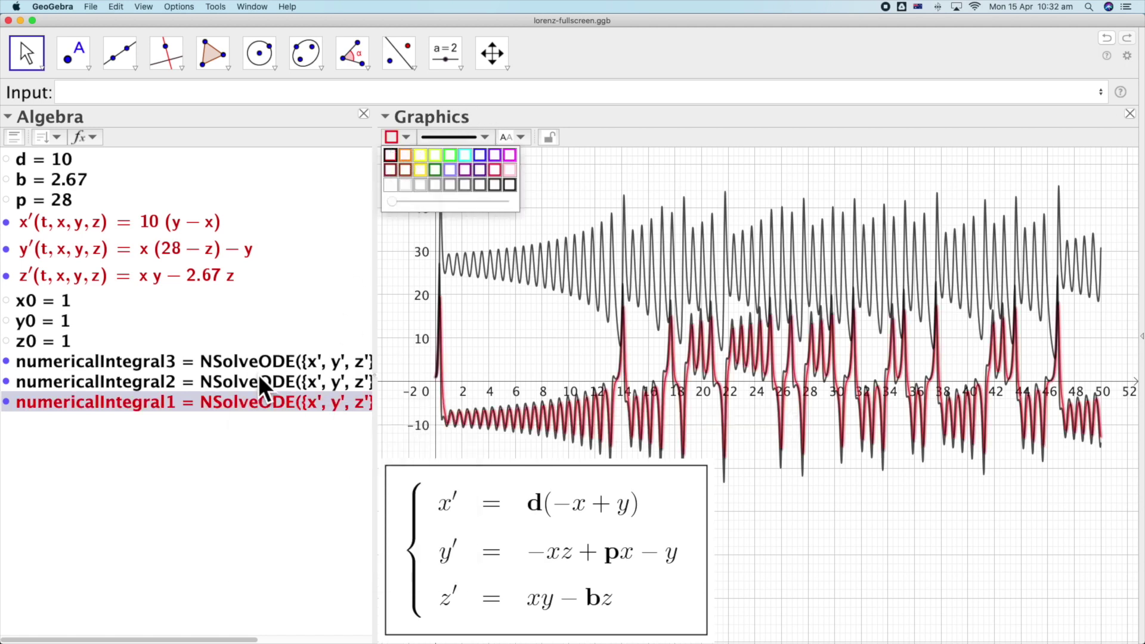
{"action": "left_click", "coordinate": [260, 381]}
{"action": "left_click", "coordinate": [399, 138]}
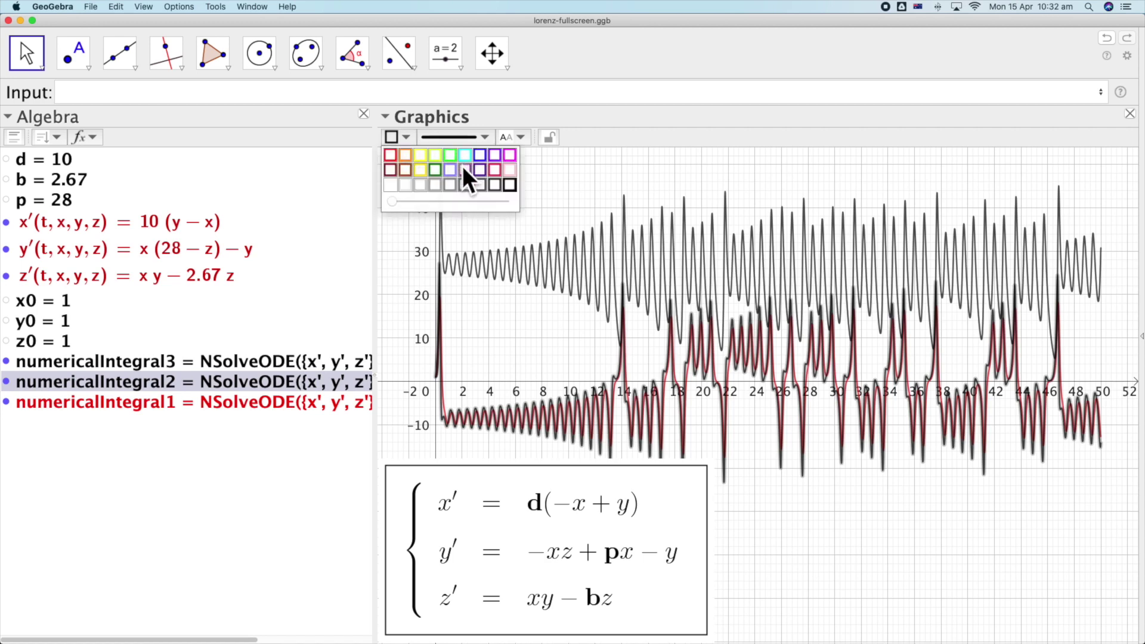
{"action": "left_click", "coordinate": [437, 170]}
{"action": "left_click", "coordinate": [244, 362]}
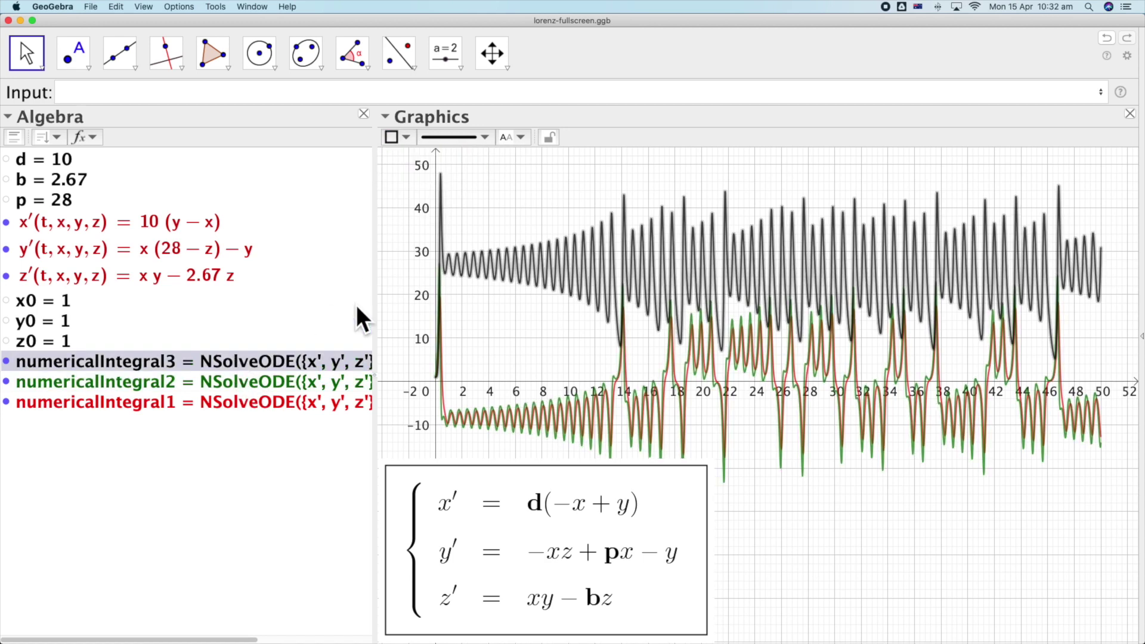
{"action": "left_click", "coordinate": [412, 134]}
{"action": "left_click", "coordinate": [482, 157]}
{"action": "left_click", "coordinate": [536, 188]}
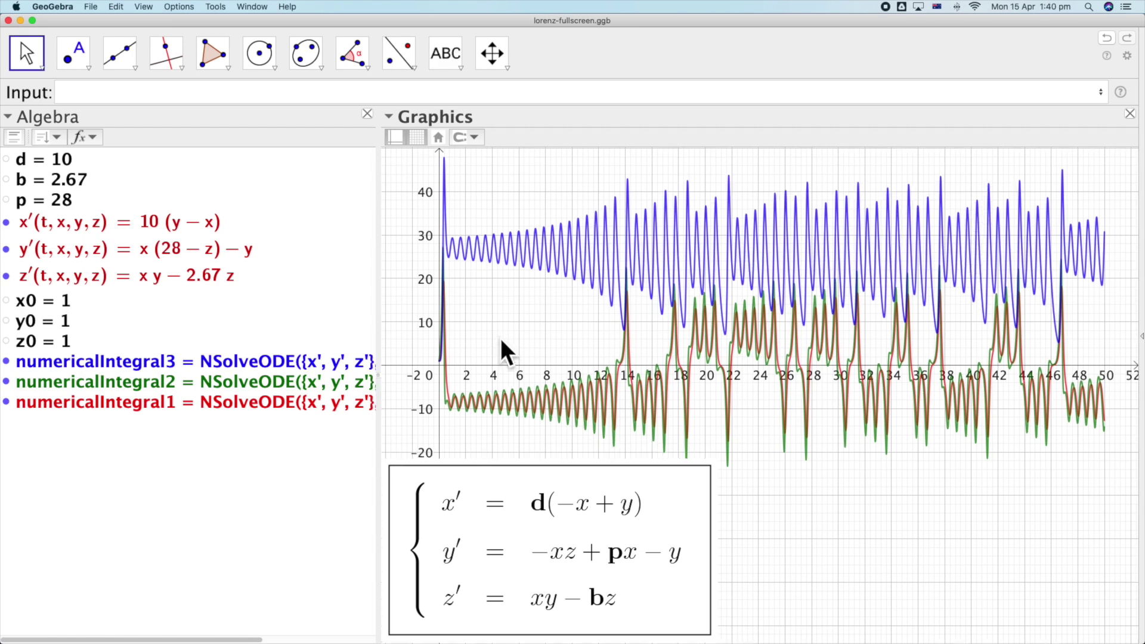
Select the three coloured curves in turn to compare them
{"action": "left_click", "coordinate": [159, 402]}
{"action": "left_click", "coordinate": [163, 377]}
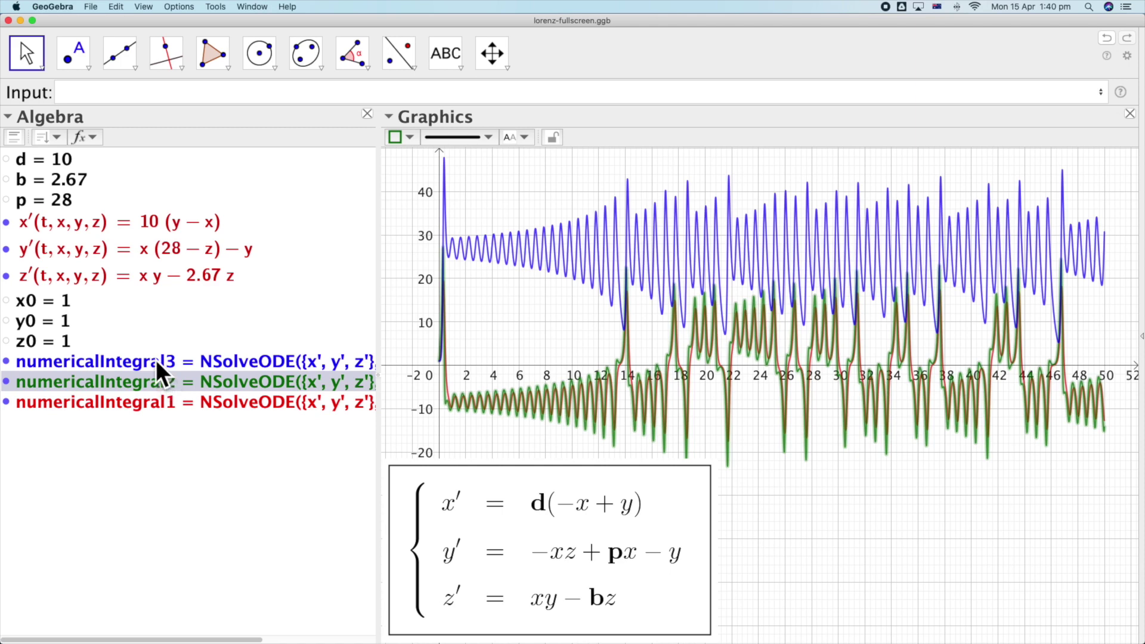
{"action": "left_click", "coordinate": [156, 361]}
{"action": "left_click", "coordinate": [168, 401]}
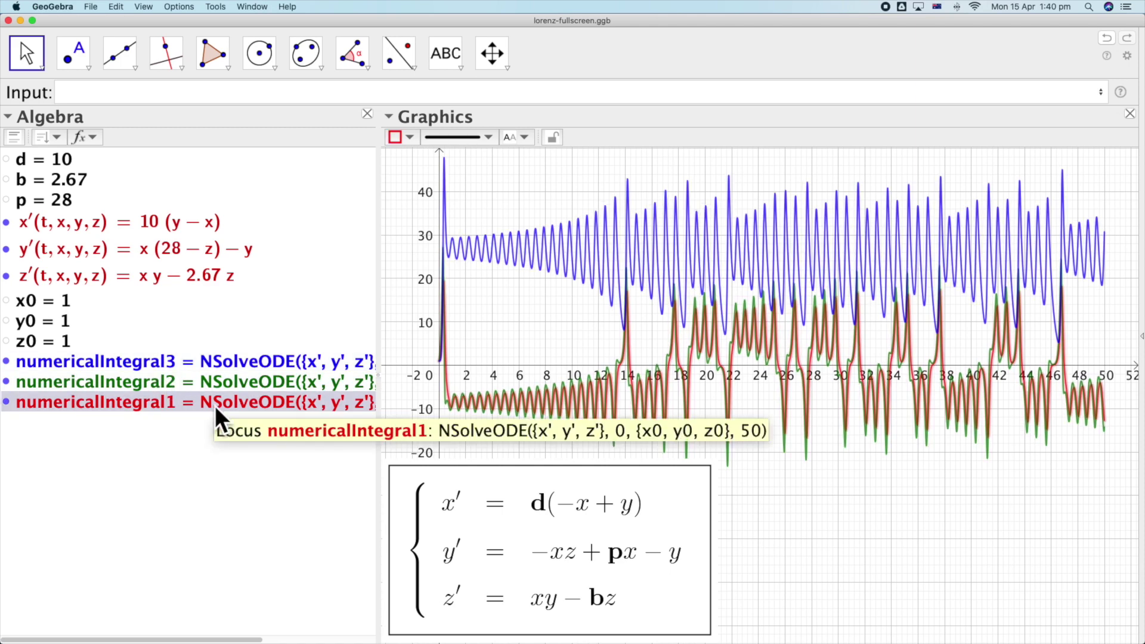
{"action": "left_click", "coordinate": [165, 380]}
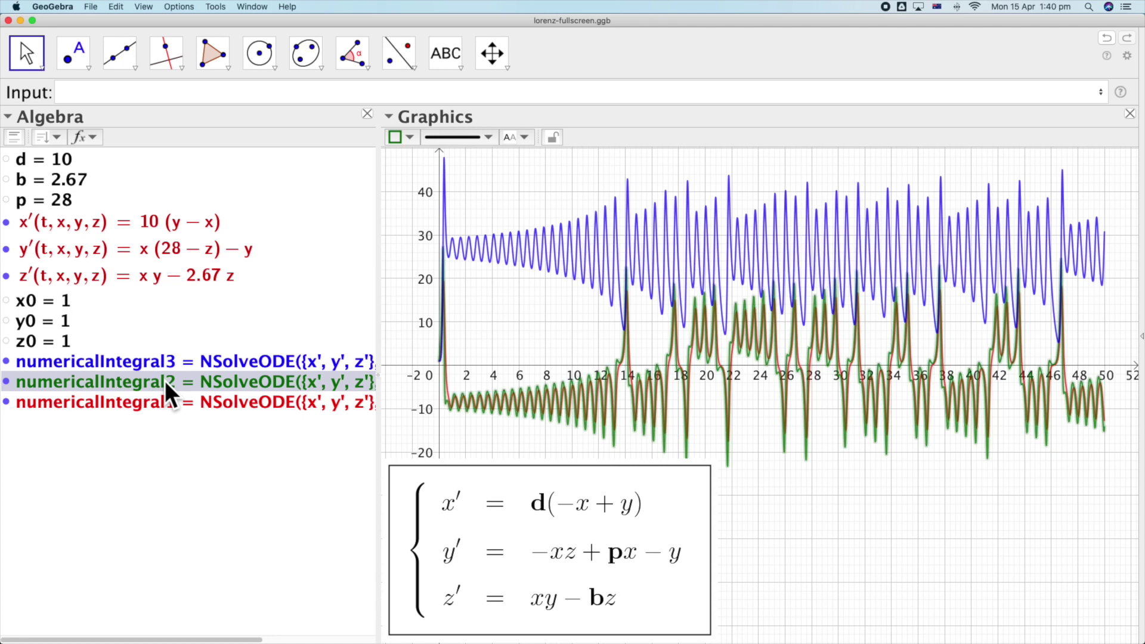
Hide the green numericalIntegral2 and blue numericalIntegral3 curves
{"action": "left_click", "coordinate": [157, 362]}
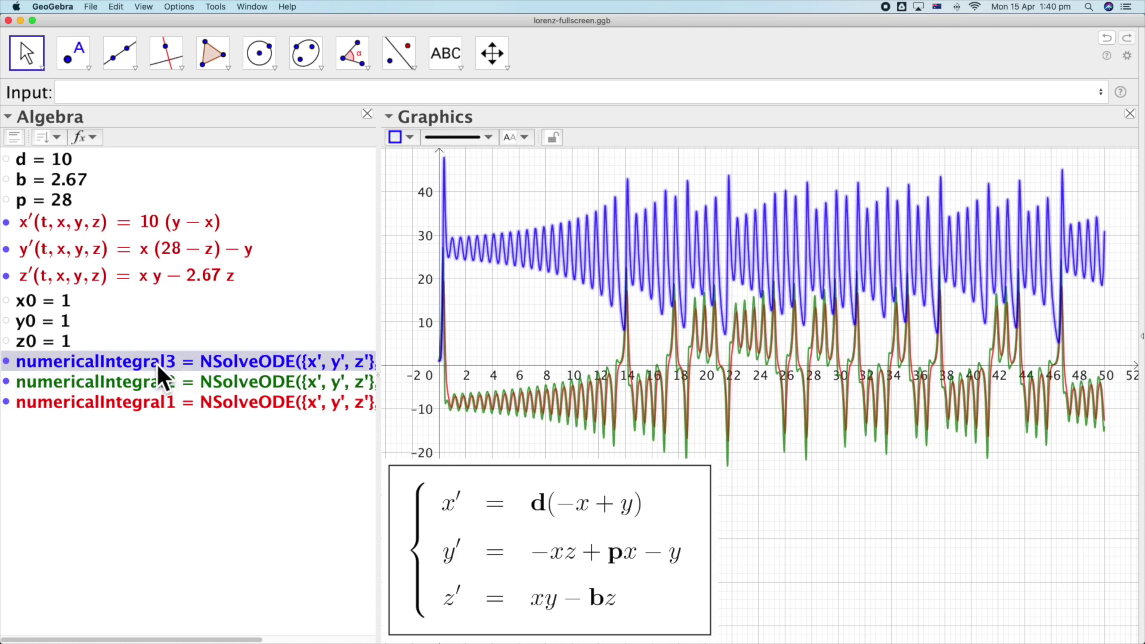
{"action": "left_click", "coordinate": [494, 330]}
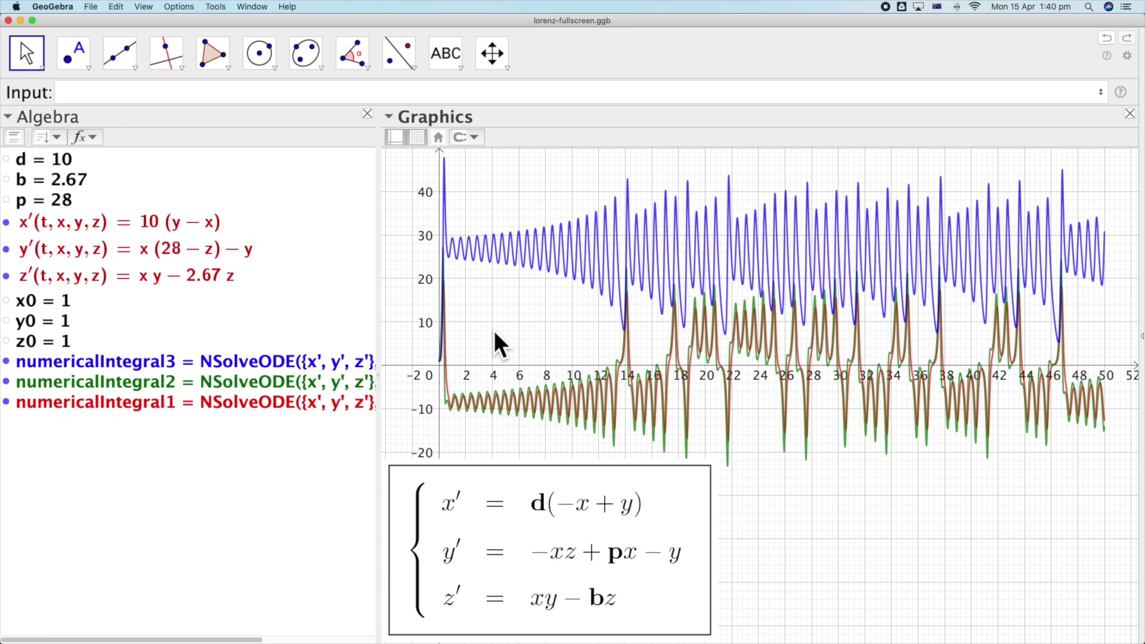
{"action": "left_click", "coordinate": [7, 381]}
{"action": "left_click", "coordinate": [5, 361]}
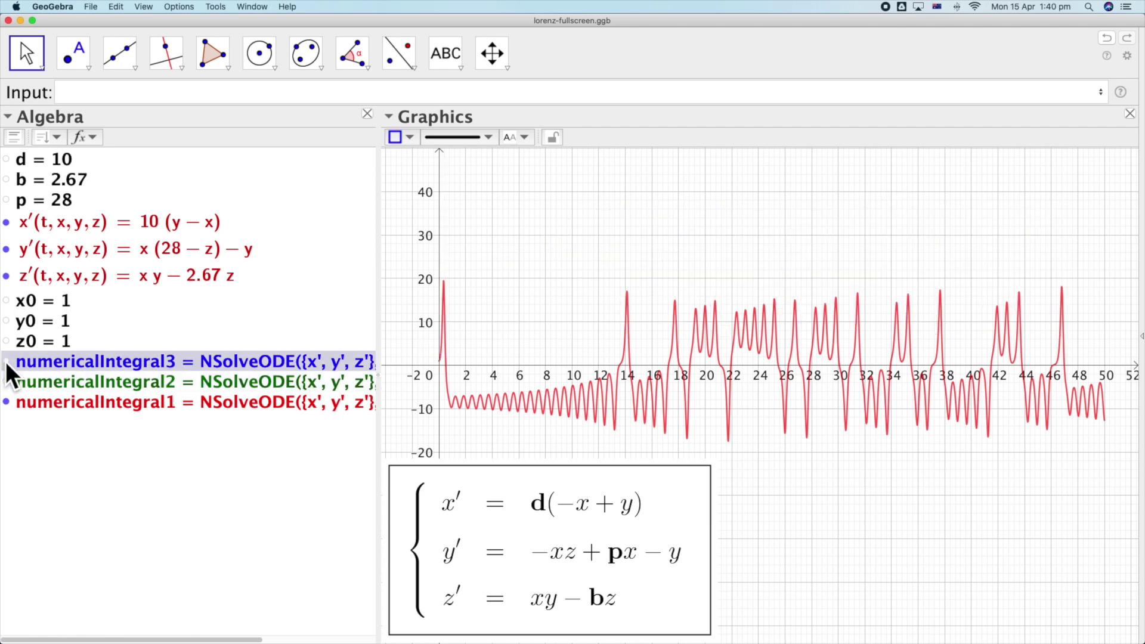
Shift the graph up to centre the red numericalIntegral1 curve
{"action": "left_click_drag", "start_coordinate": [513, 340], "coordinate": [513, 309]}
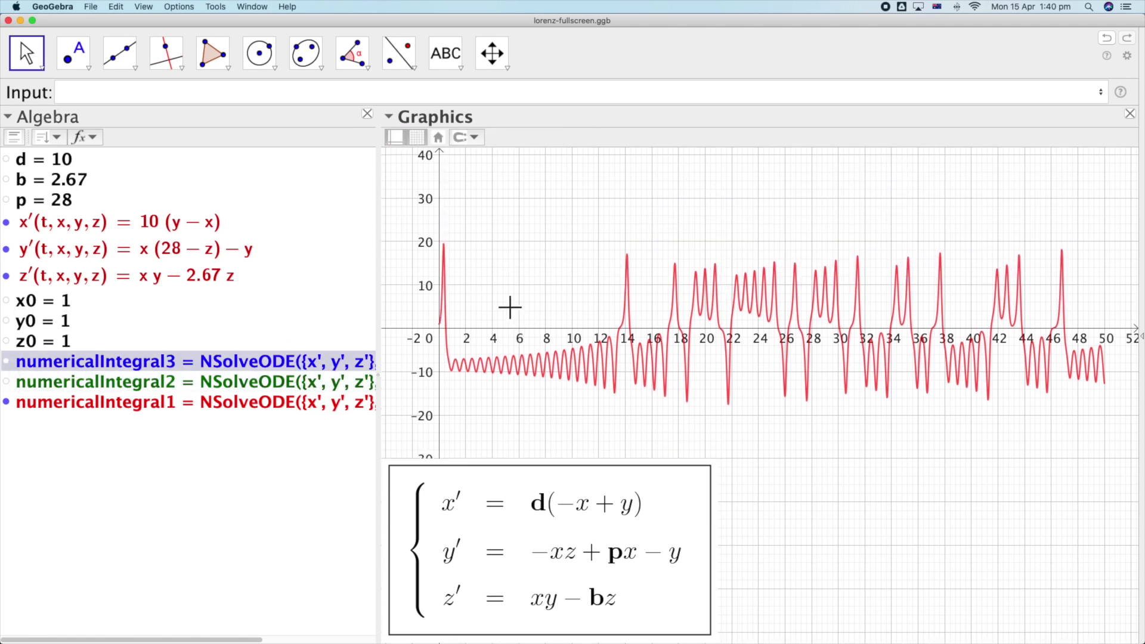
{"action": "left_click", "coordinate": [260, 403]}
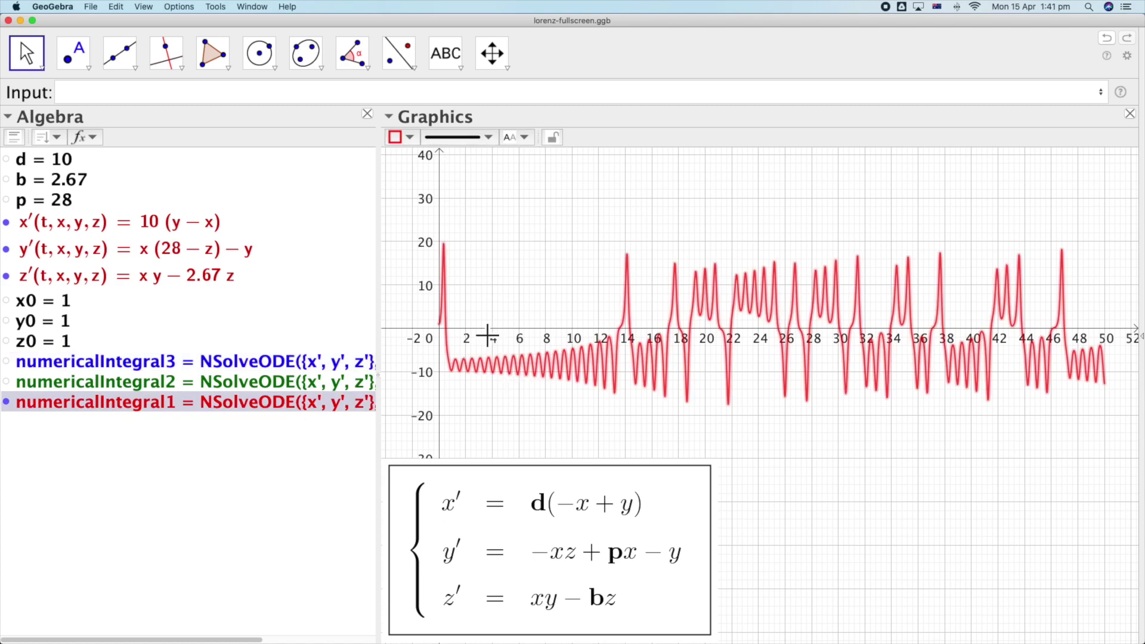
{"action": "left_click", "coordinate": [482, 304]}
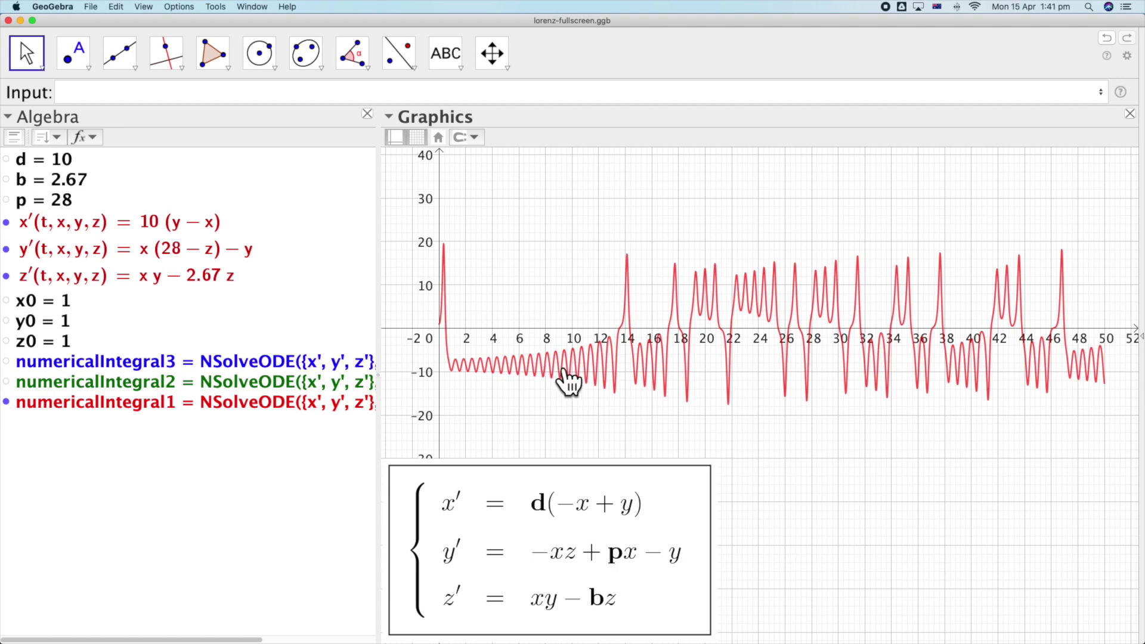
{"action": "left_click", "coordinate": [120, 104]}
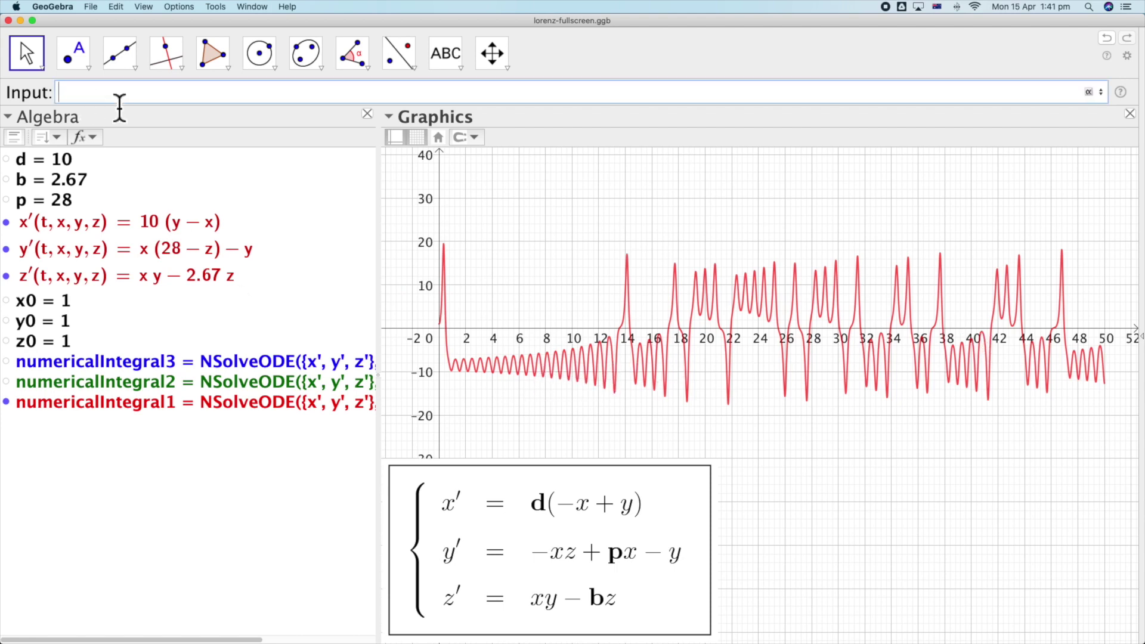
Create point A with Point(numericalIntegral1, 0.5) on the red curve
{"action": "type", "text": "Point"}
{"action": "key", "text": "Escape"}
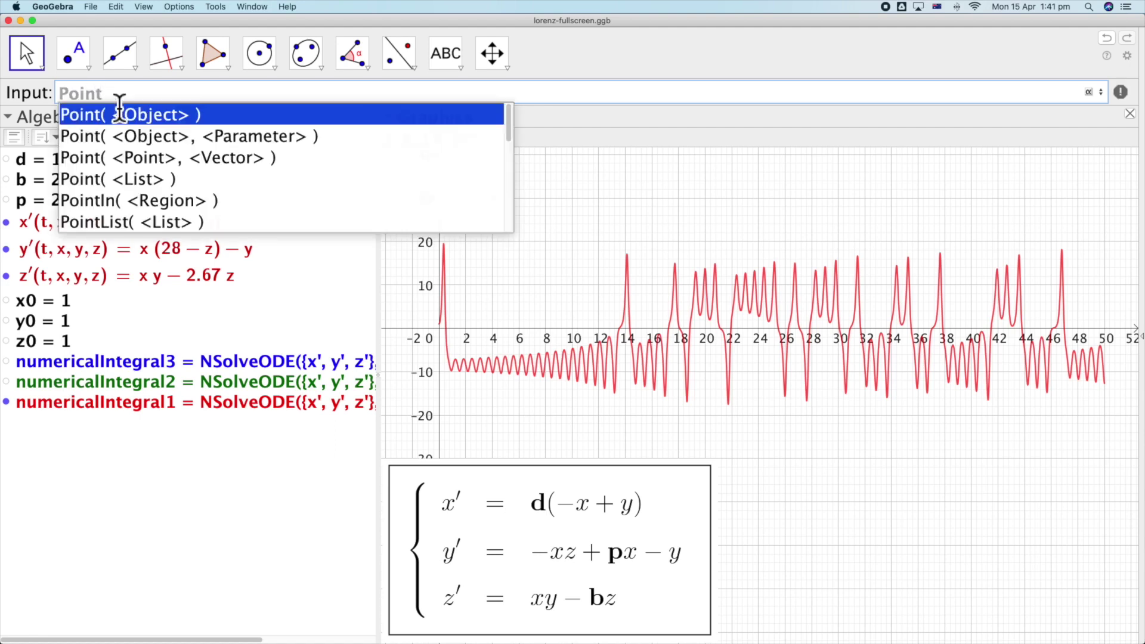
{"action": "left_click", "coordinate": [223, 136]}
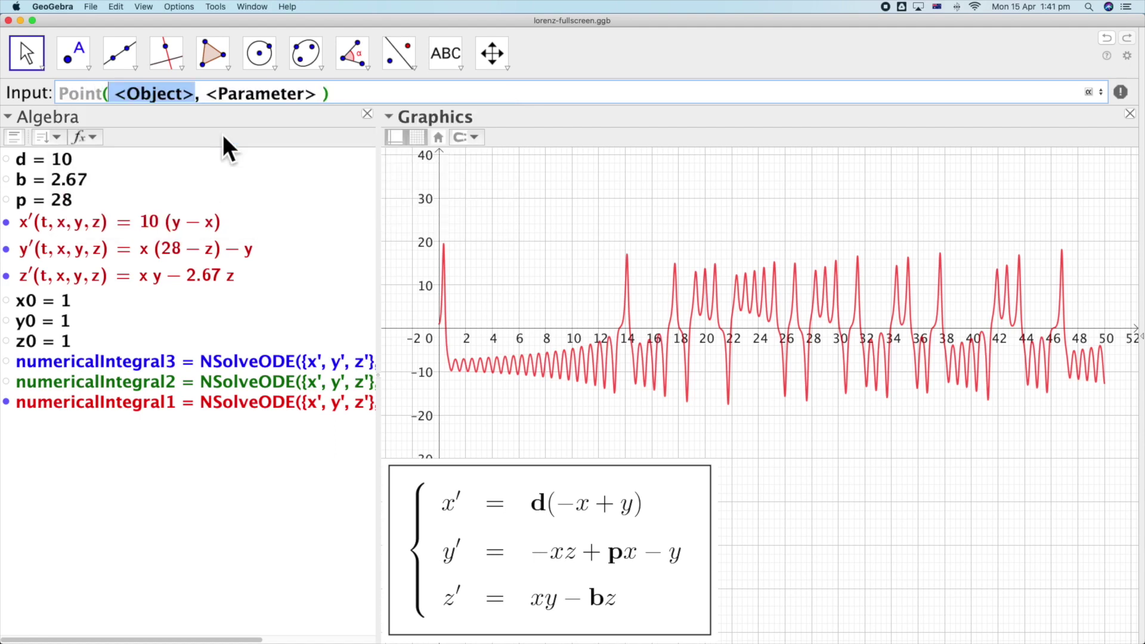
{"action": "type", "text": "numericalInte"}
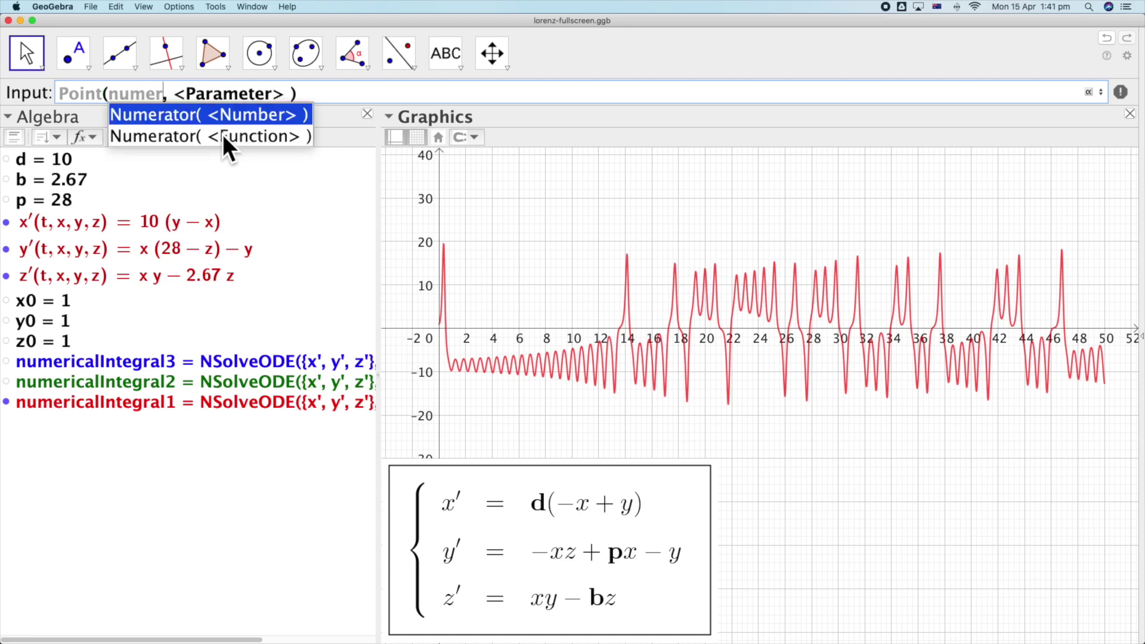
{"action": "type", "text": "gral1"}
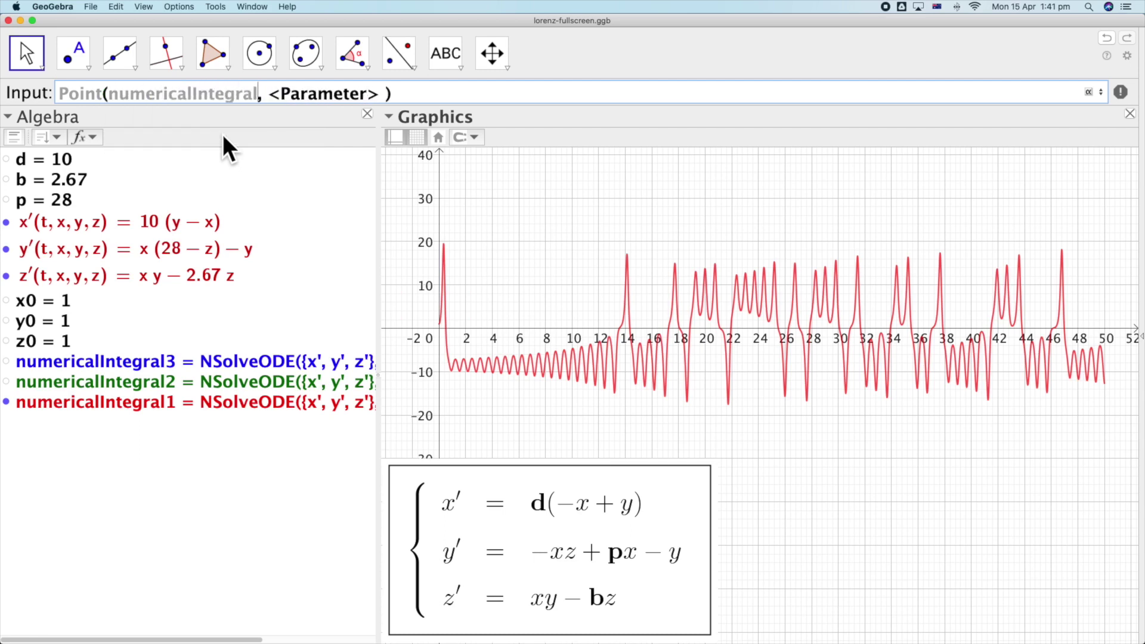
{"action": "key", "text": "Tab"}
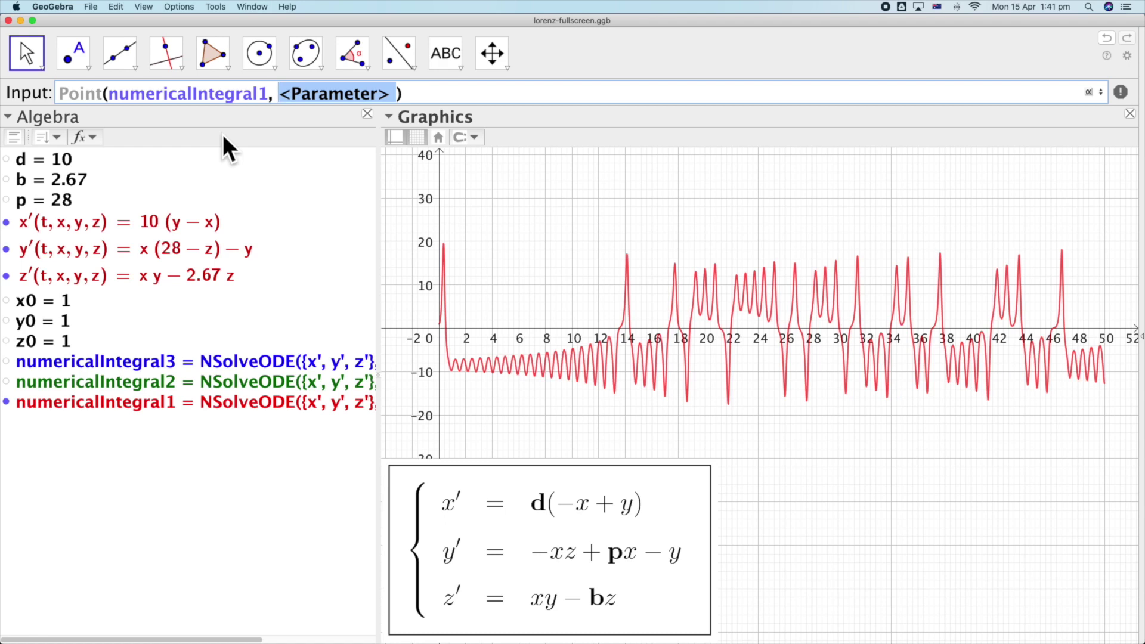
{"action": "type", "text": "0"}
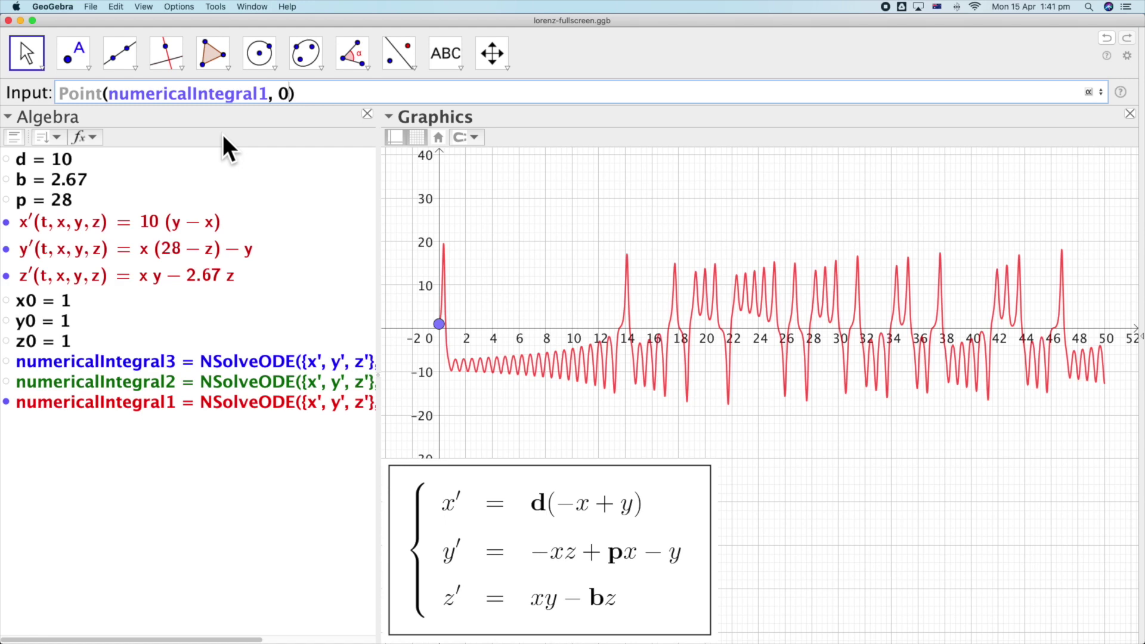
{"action": "type", "text": ".5"}
{"action": "key", "text": "BackSpace"}
{"action": "key", "text": "BackSpace"}
{"action": "key", "text": "BackSpace"}
{"action": "type", "text": "1"}
{"action": "key", "text": "BackSpace"}
{"action": "type", "text": "0.5"}
{"action": "key", "text": "Return"}
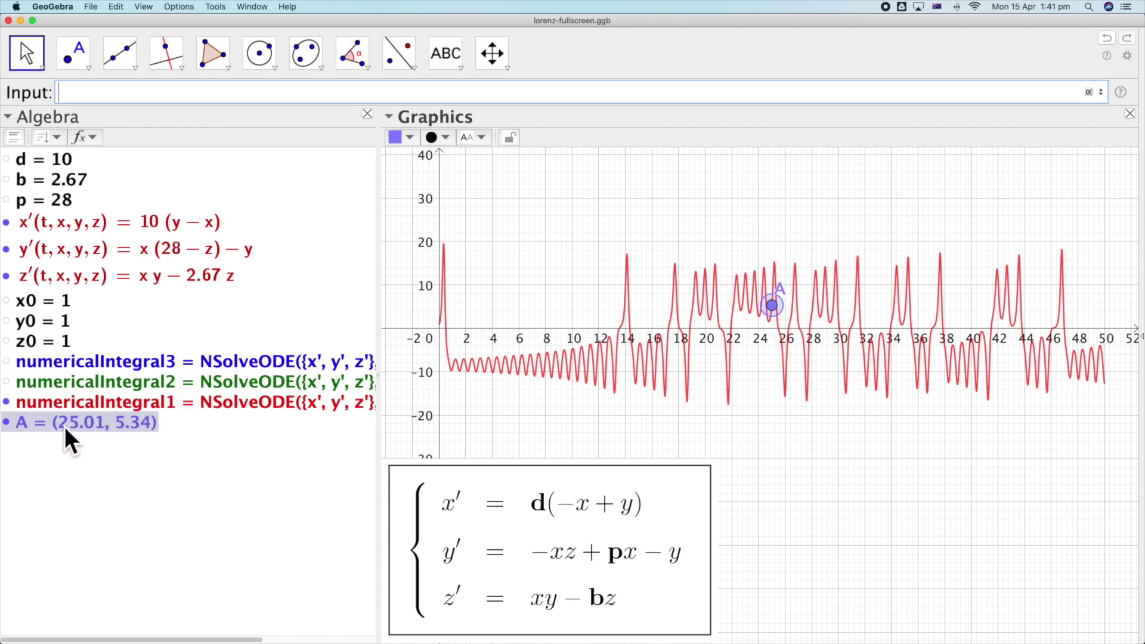
Check point A at (25.01, 5.34) on the curve and begin typing y(A)
{"action": "left_click", "coordinate": [774, 307]}
{"action": "left_click", "coordinate": [771, 348]}
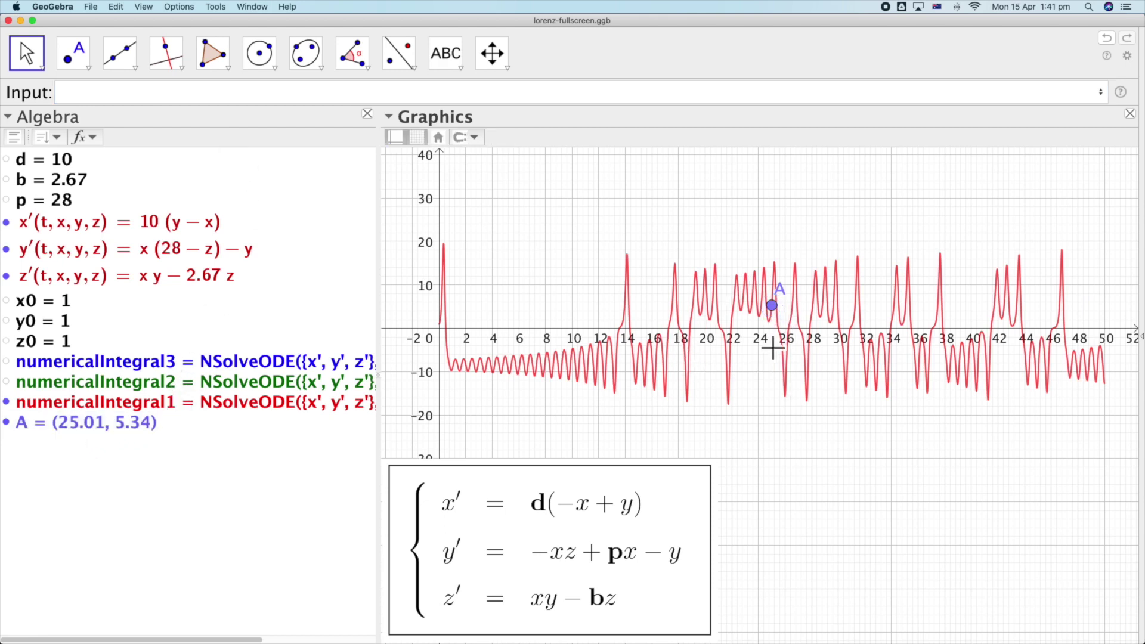
{"action": "left_click", "coordinate": [773, 304]}
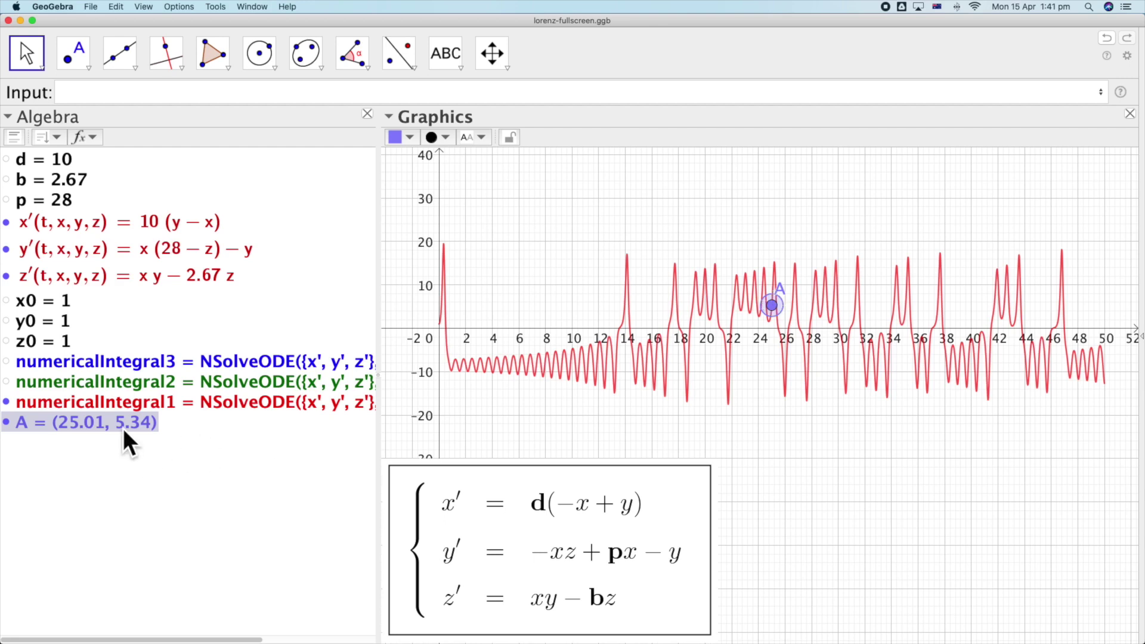
{"action": "left_click", "coordinate": [98, 454]}
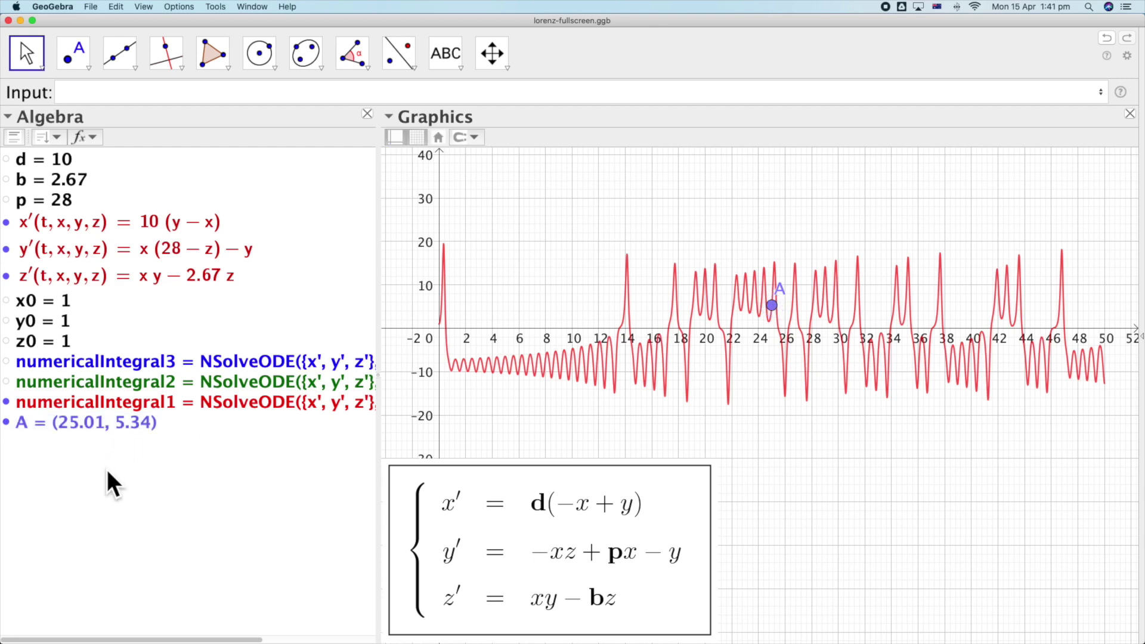
{"action": "left_click", "coordinate": [117, 100]}
{"action": "type", "text": "y("}
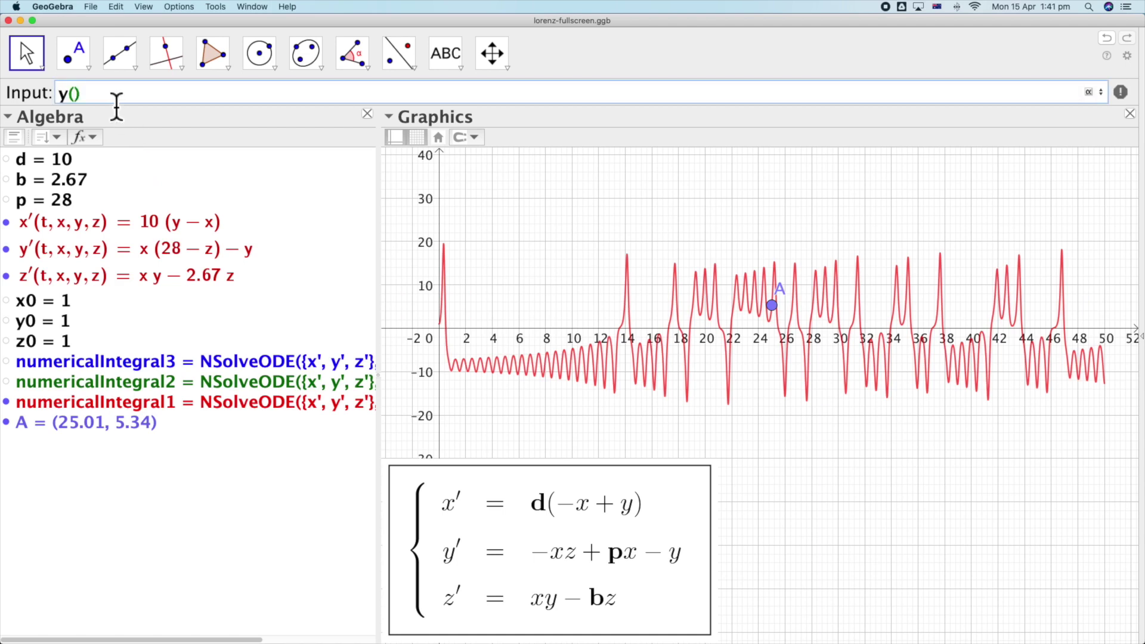
{"action": "type", "text": "A"}
Compute a = y(A) = 5.34, then delete both point A and a
{"action": "key", "text": "Right"}
{"action": "key", "text": "Return"}
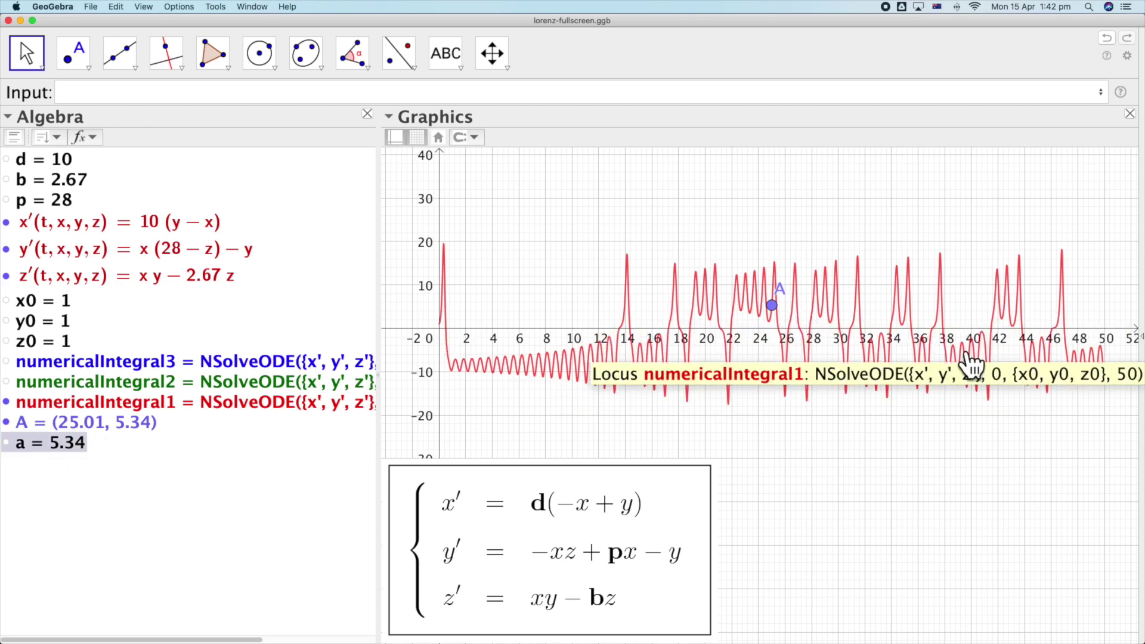
{"action": "left_click", "coordinate": [81, 421]}
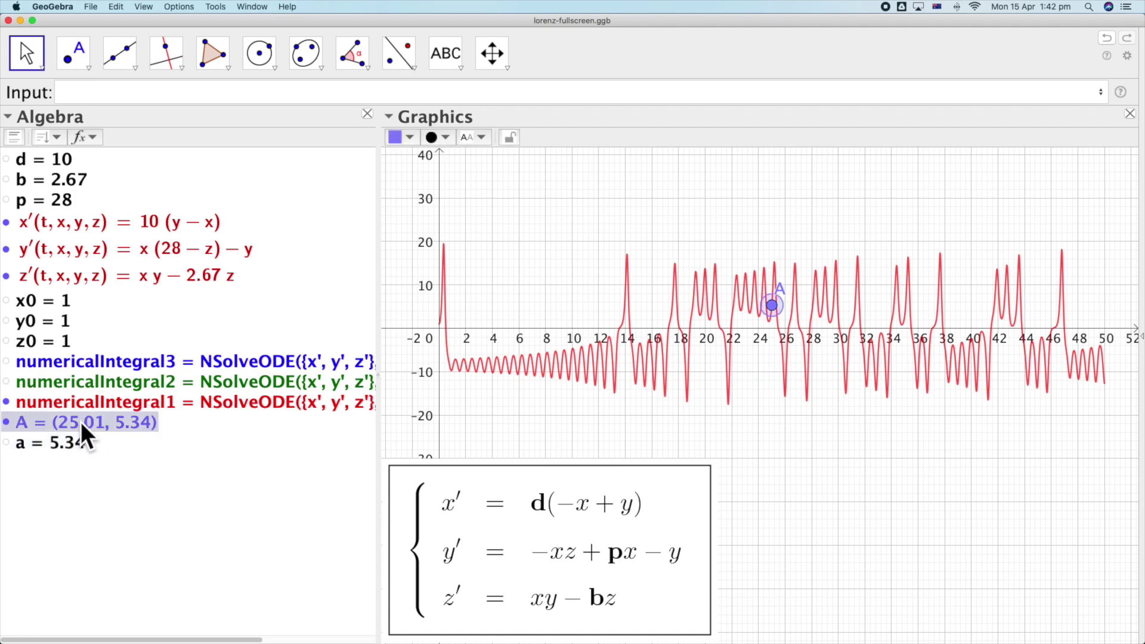
{"action": "left_click", "coordinate": [55, 441], "text": "shift"}
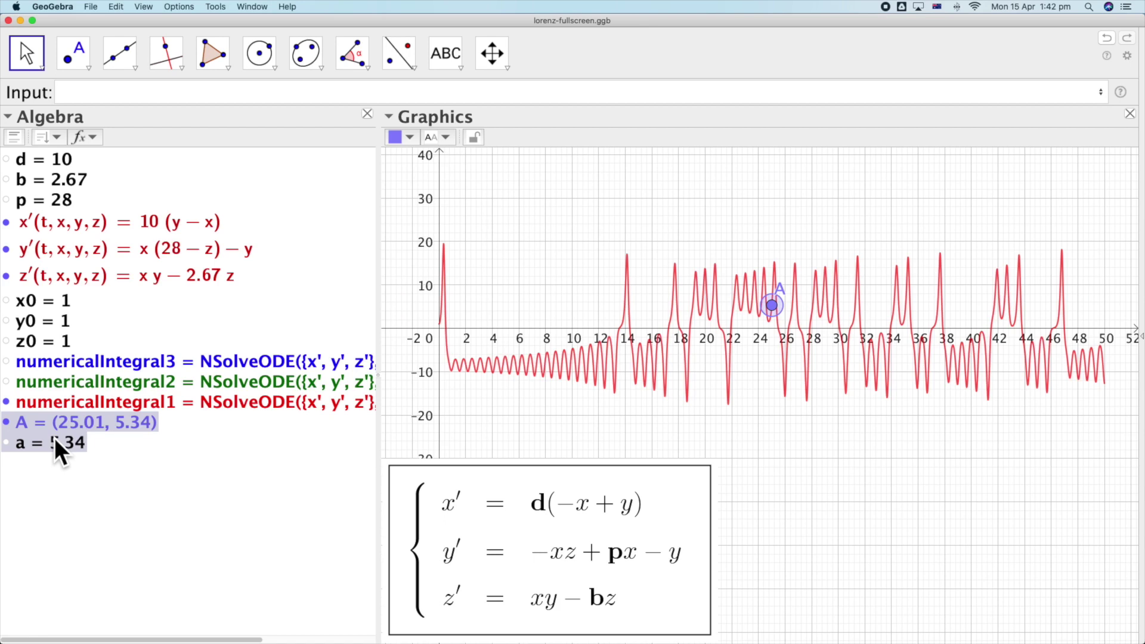
{"action": "key", "text": "Delete"}
{"action": "left_click", "coordinate": [101, 101]}
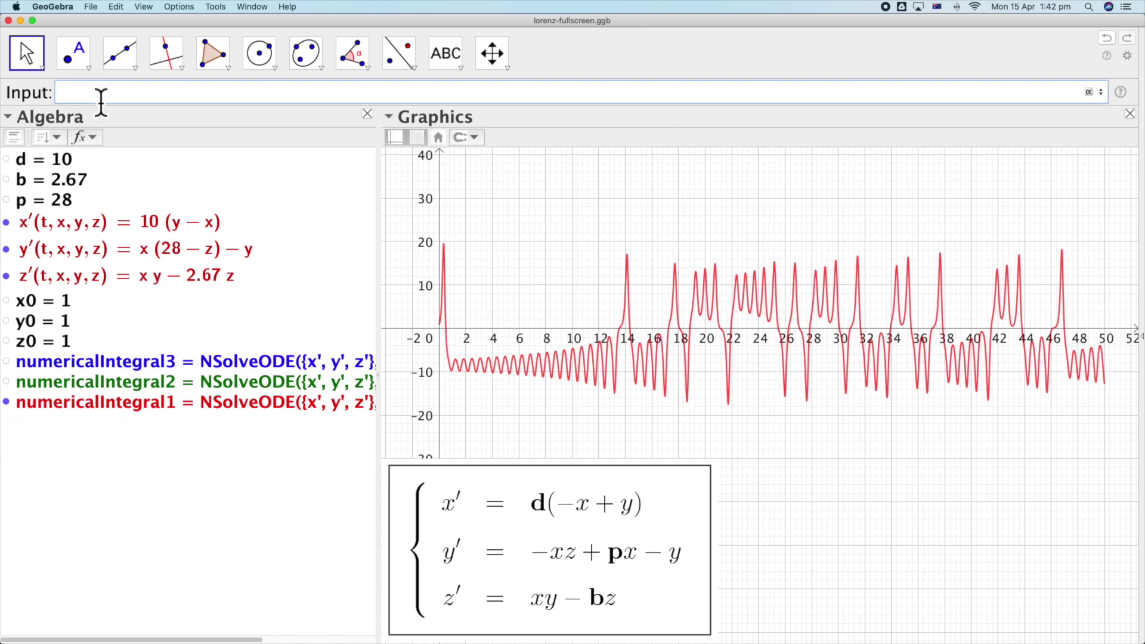
Start a Sequence of y(Point(numericalIntegral1,i)) with variable i
{"action": "type", "text": "Sequen"}
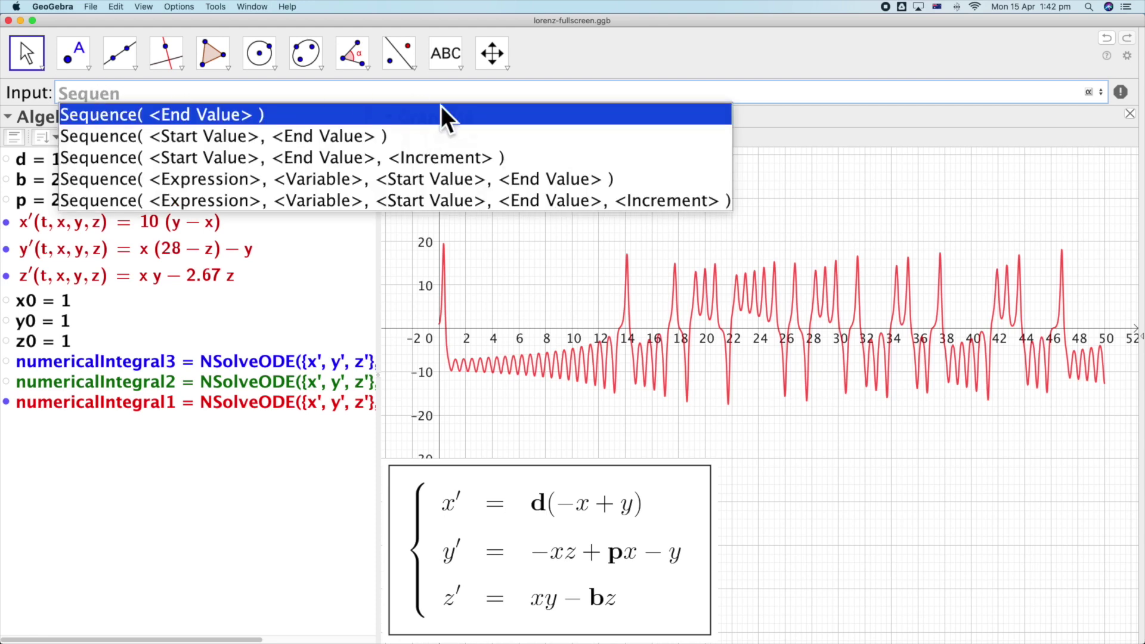
{"action": "left_click", "coordinate": [184, 201]}
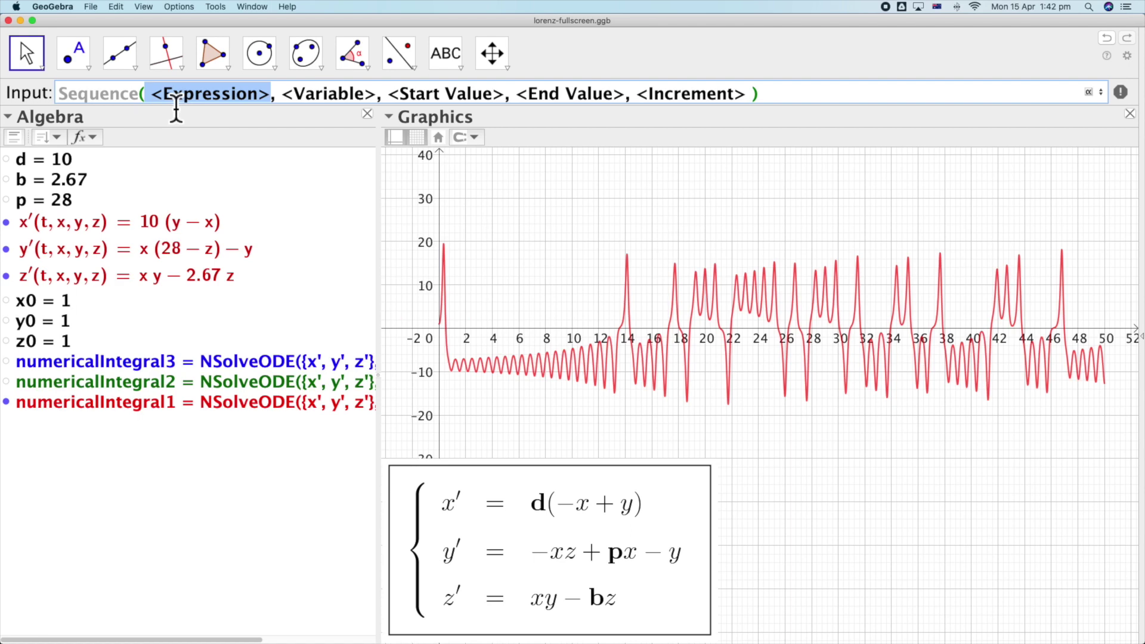
{"action": "type", "text": "y()"}
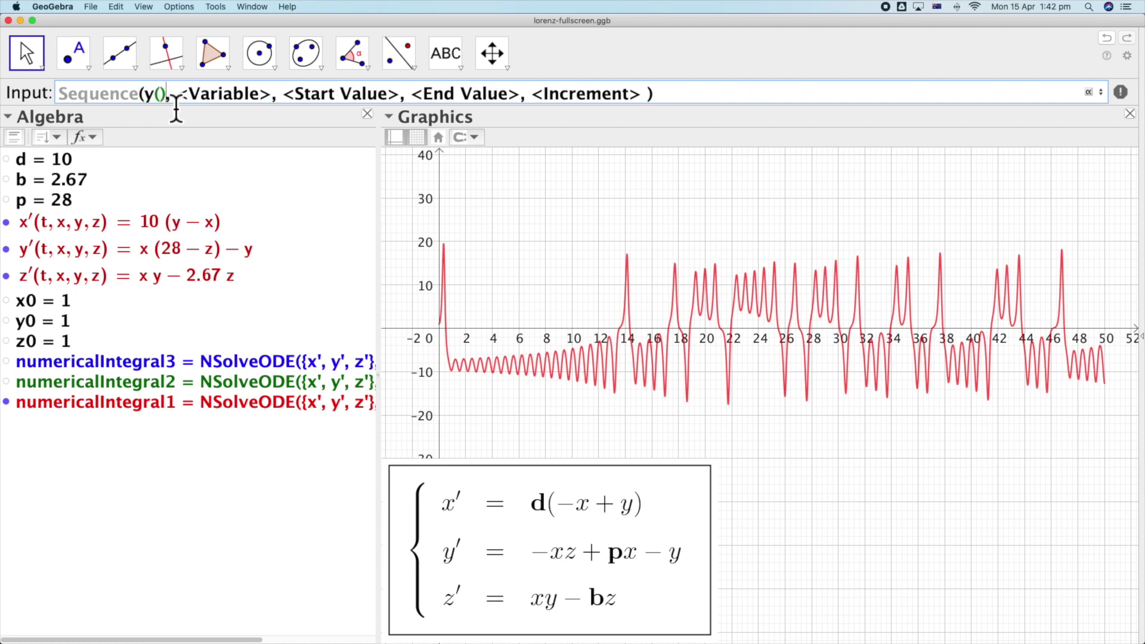
{"action": "type", "text": "Poin"}
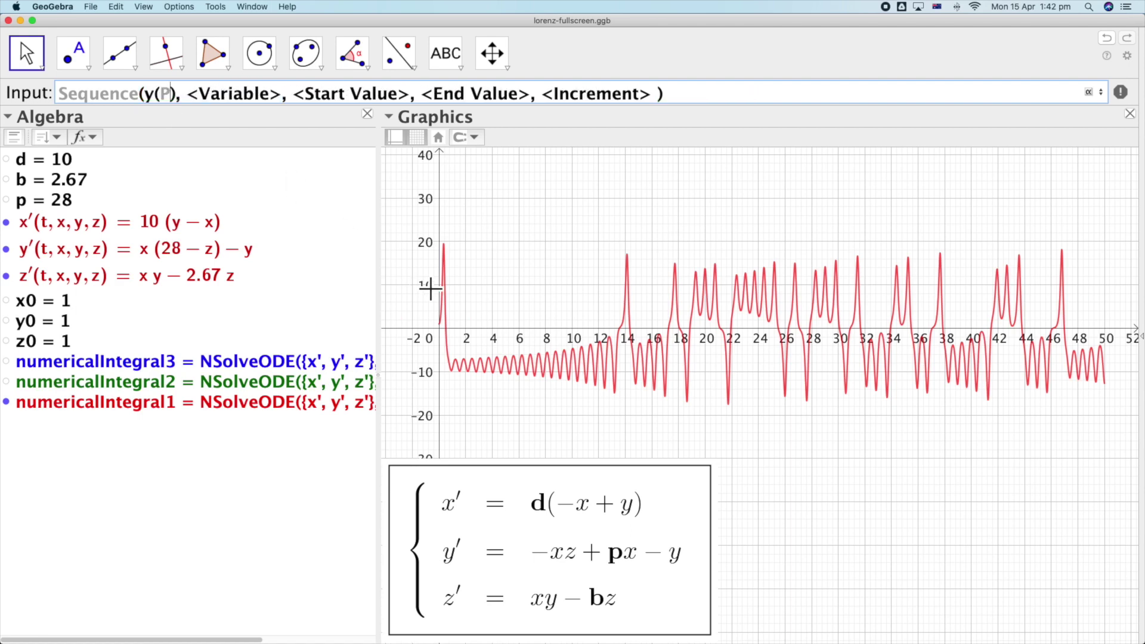
{"action": "type", "text": "t("}
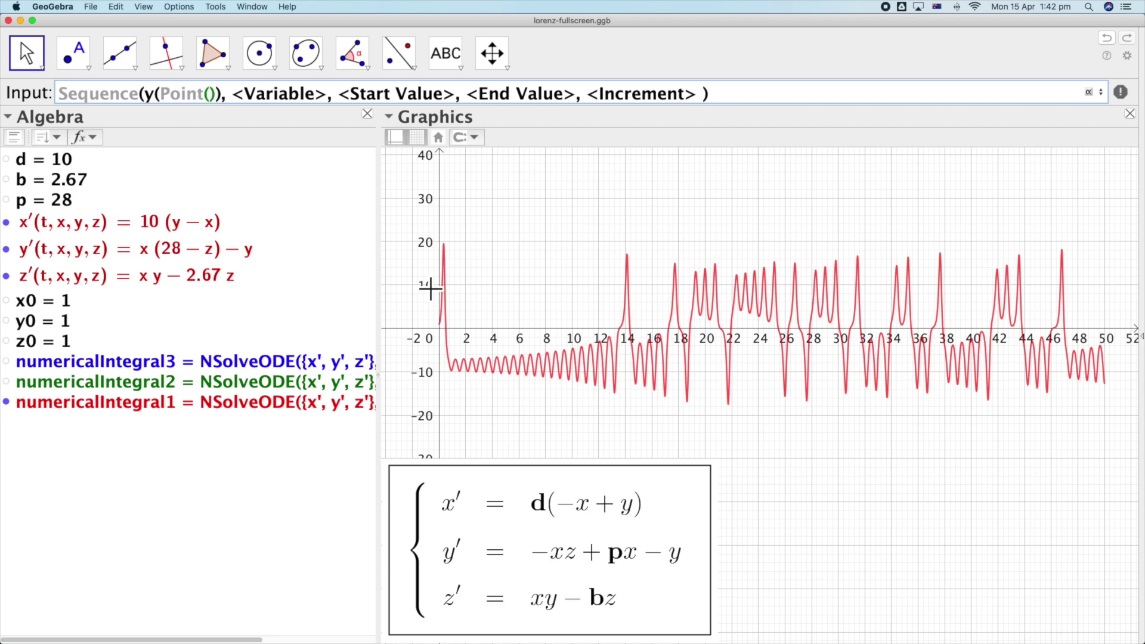
{"action": "type", "text": "numerical"}
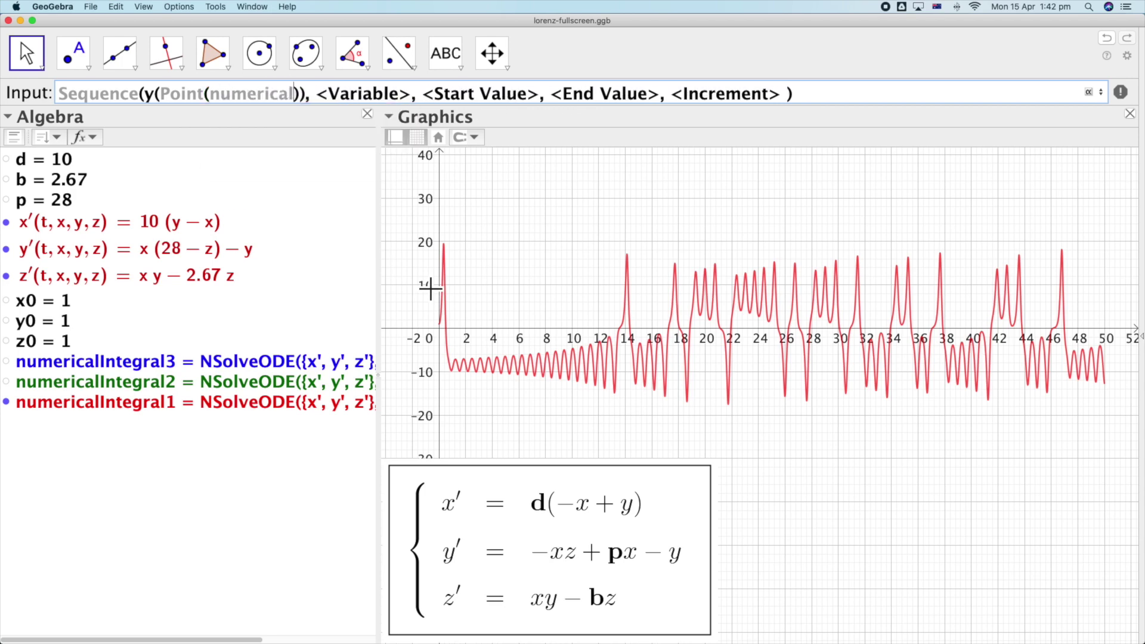
{"action": "type", "text": "Integral1"}
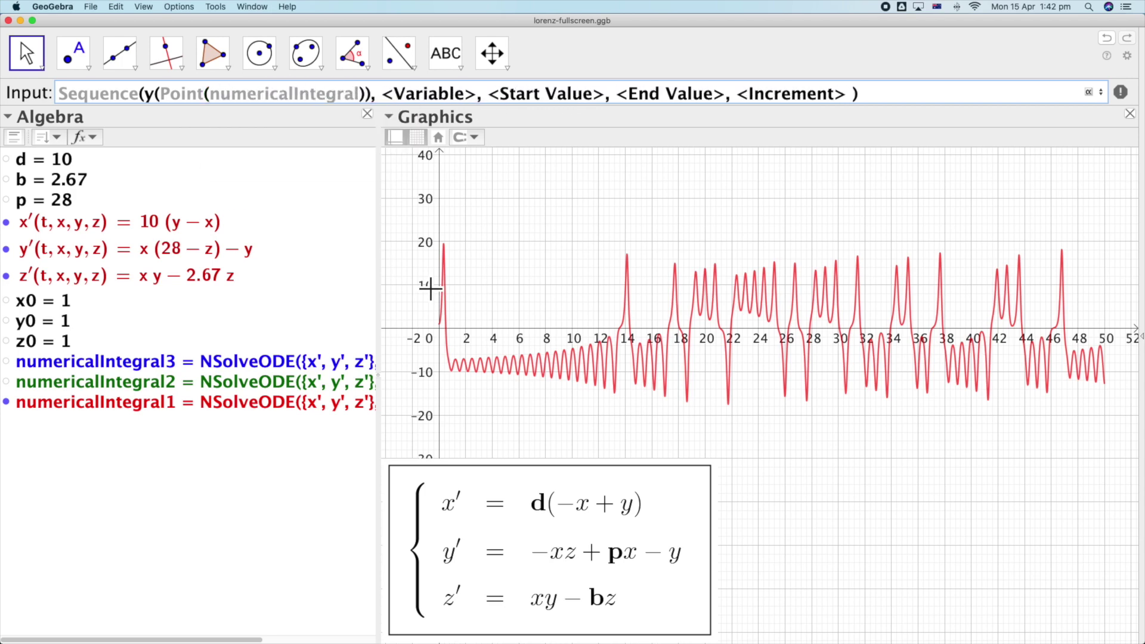
{"action": "type", "text": ",i"}
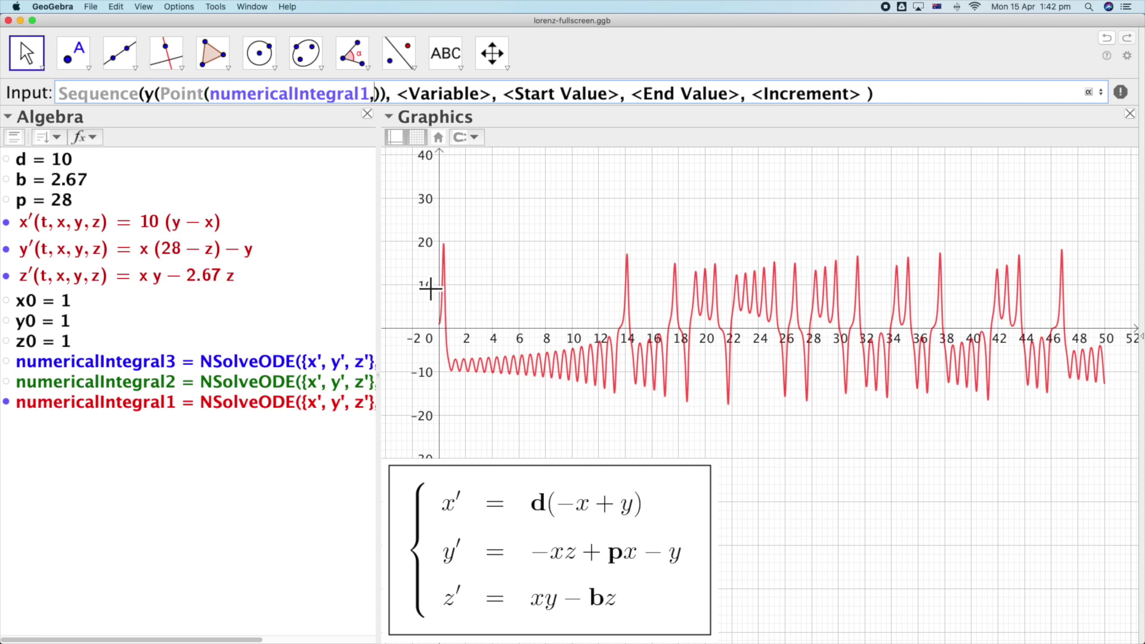
{"action": "key", "text": "Right"}
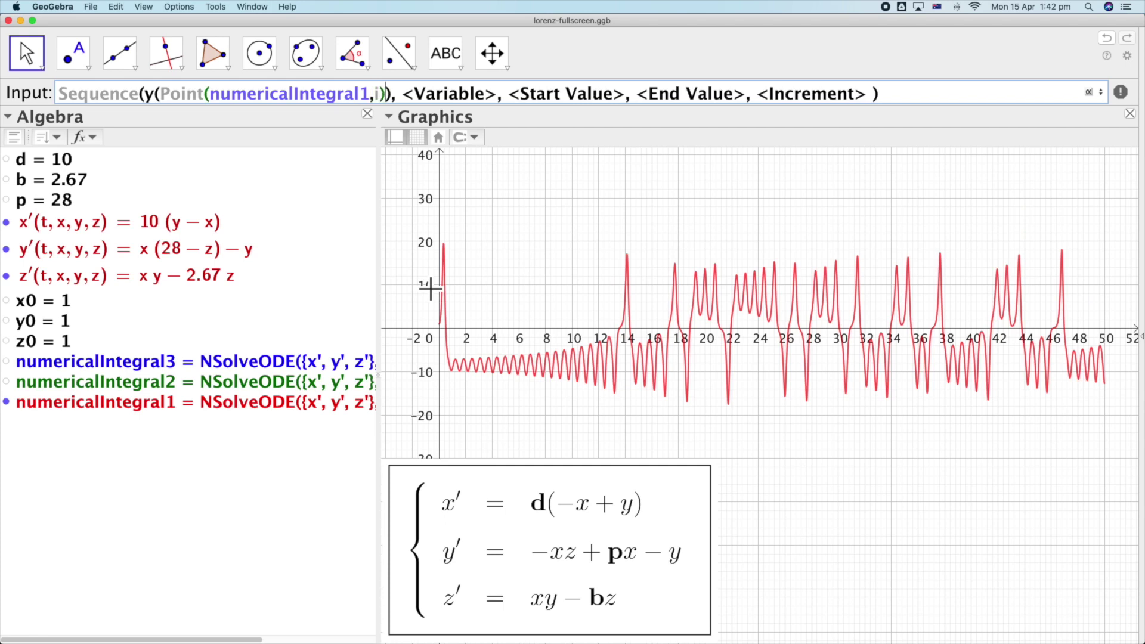
{"action": "key", "text": "Right"}
{"action": "key", "text": "Right"}
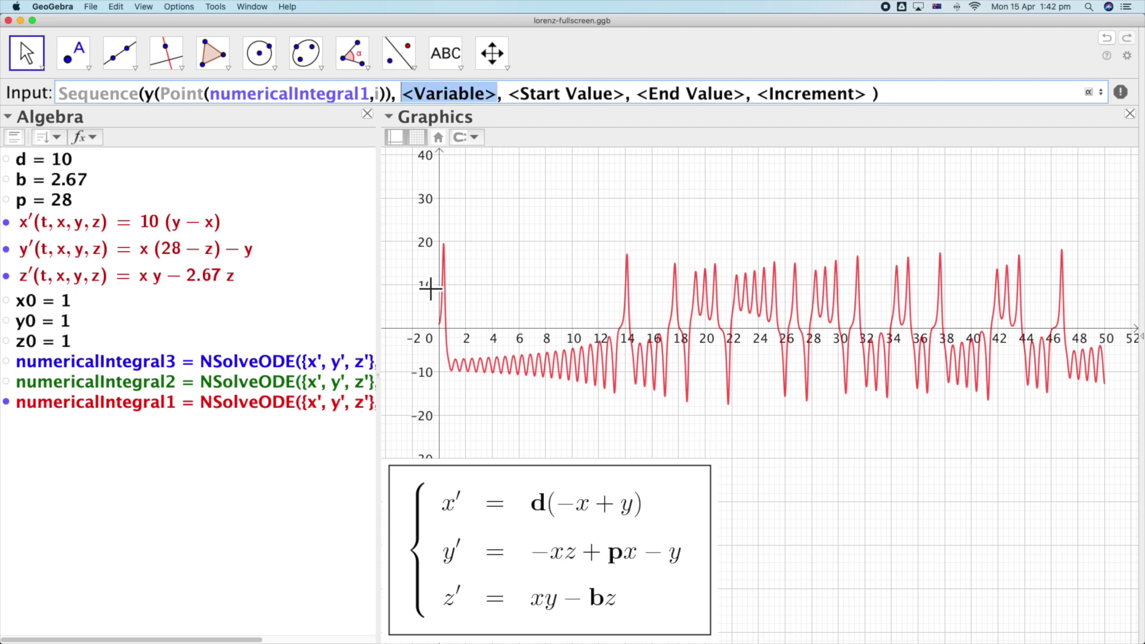
{"action": "type", "text": "i"}
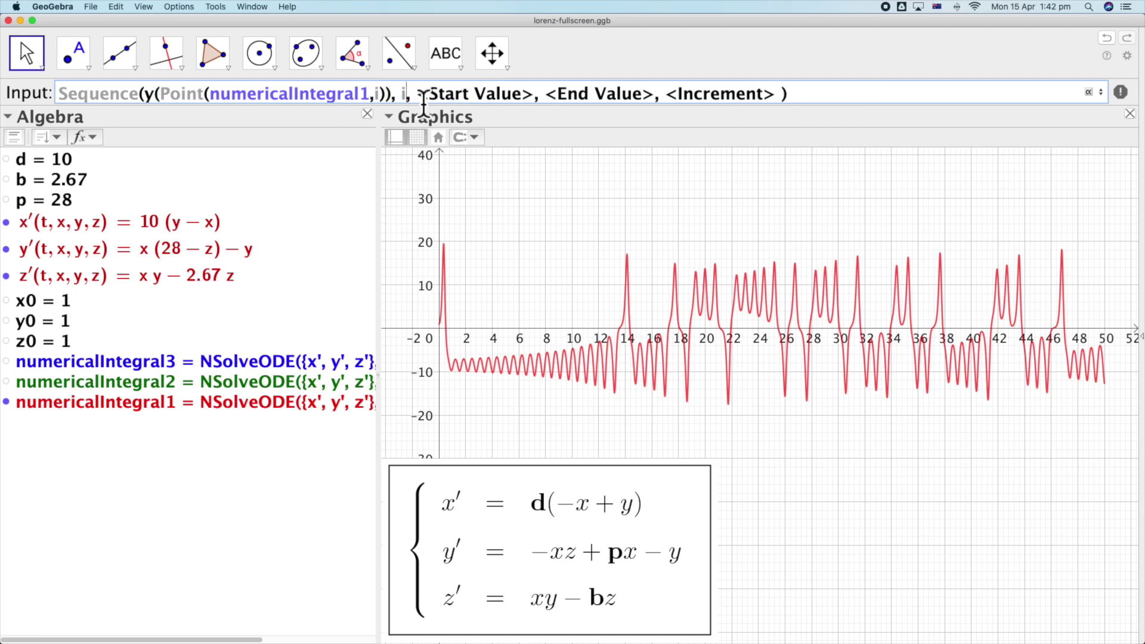
Run i from 0 to 1 in steps of 1/Length(numericalIntegral1) to create list l1
{"action": "key", "text": "Right"}
{"action": "type", "text": "0"}
{"action": "key", "text": "Right"}
{"action": "type", "text": "1"}
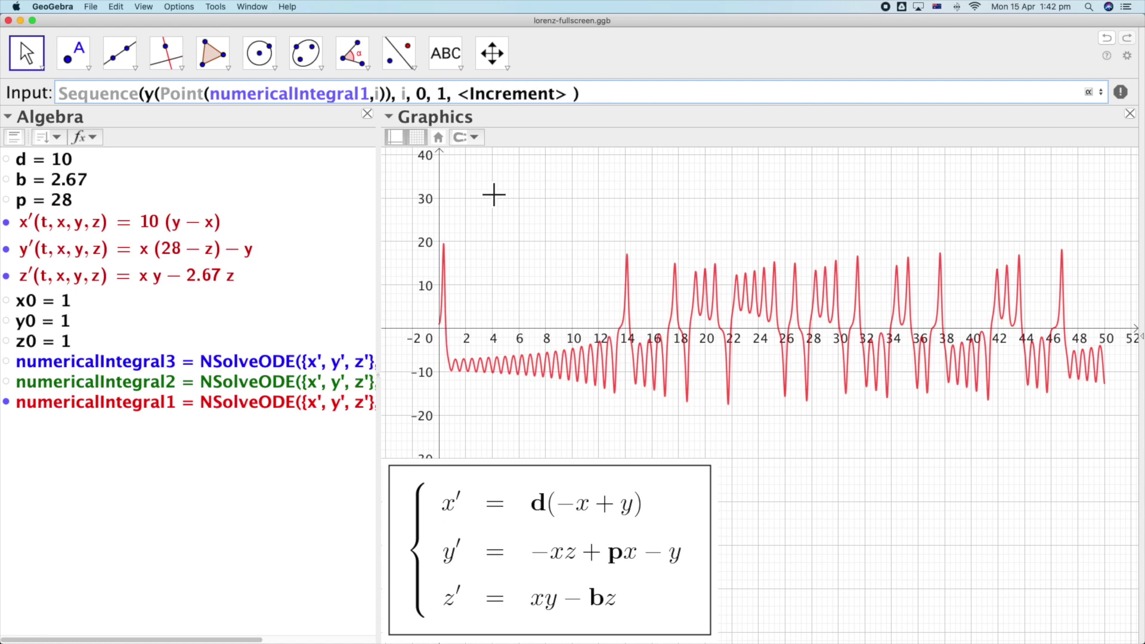
{"action": "key", "text": "Right"}
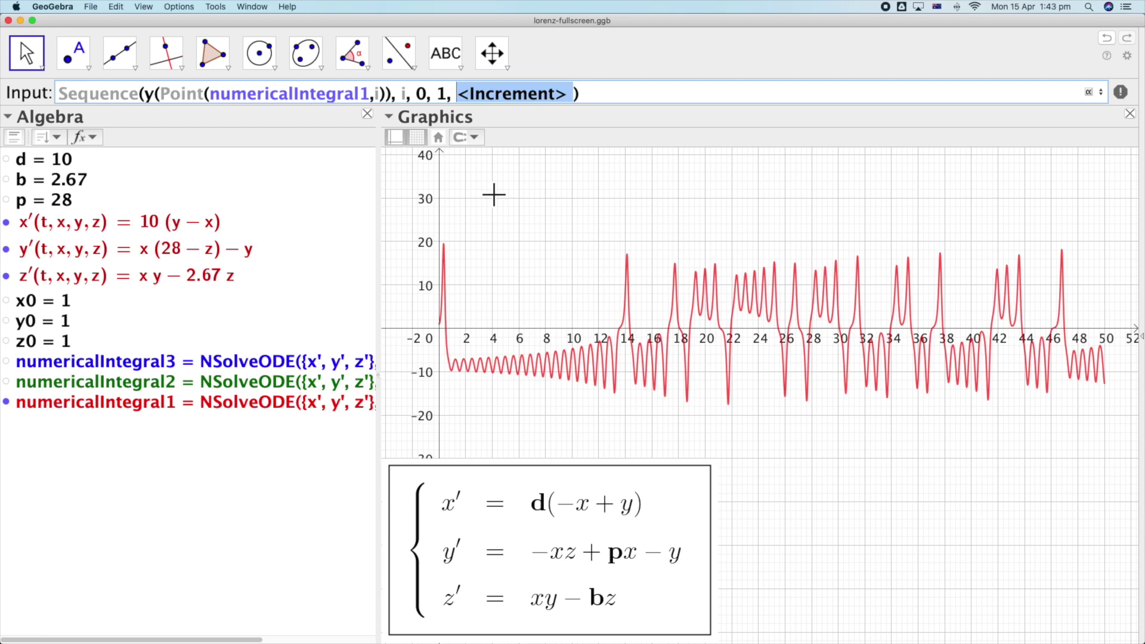
{"action": "type", "text": "1/Length"}
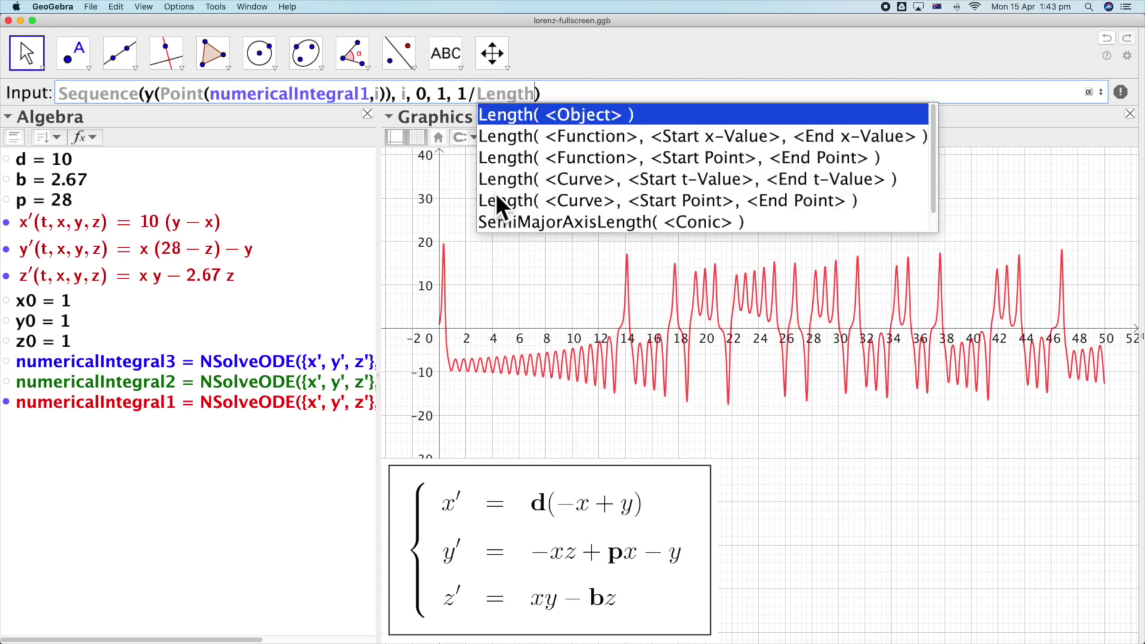
{"action": "left_click", "coordinate": [531, 117]}
{"action": "type", "text": "numerical"}
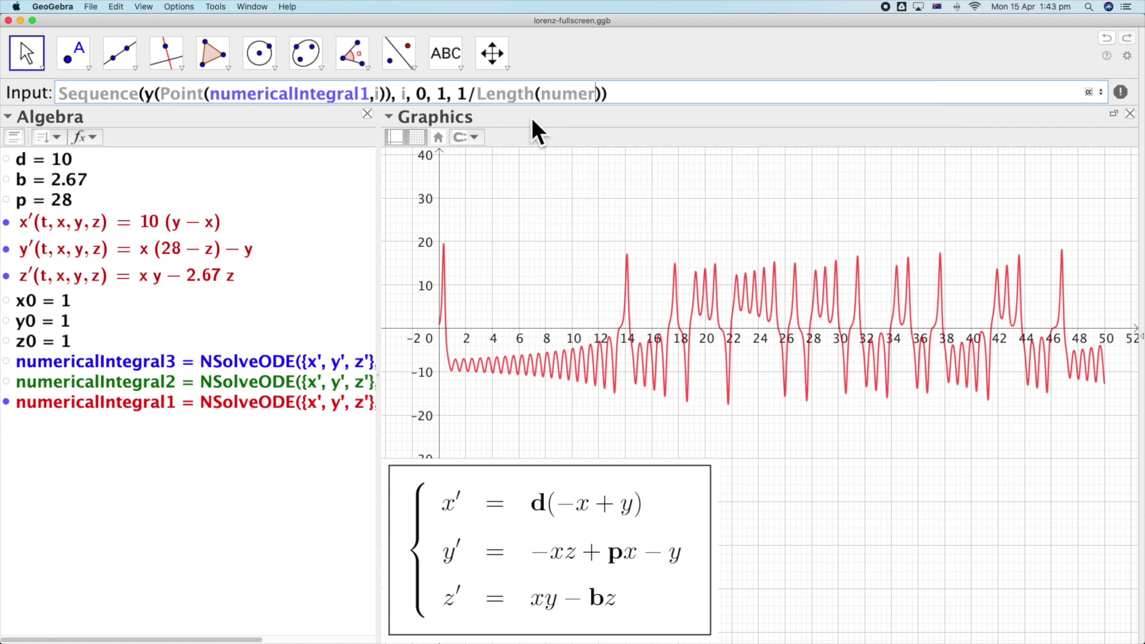
{"action": "type", "text": "Integral1"}
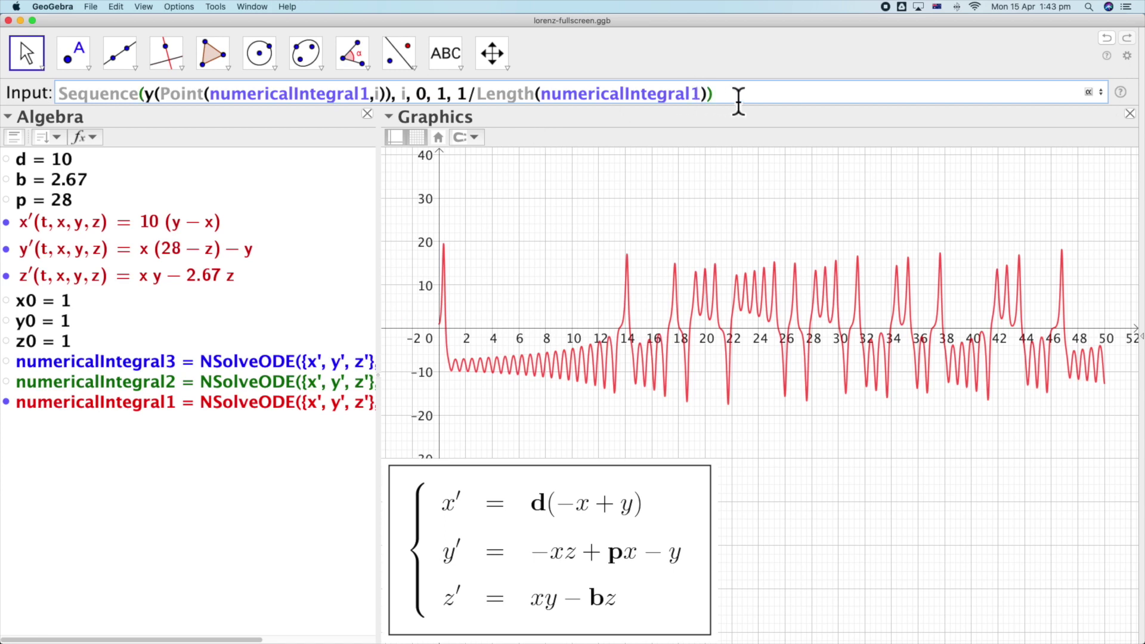
{"action": "key", "text": "Return"}
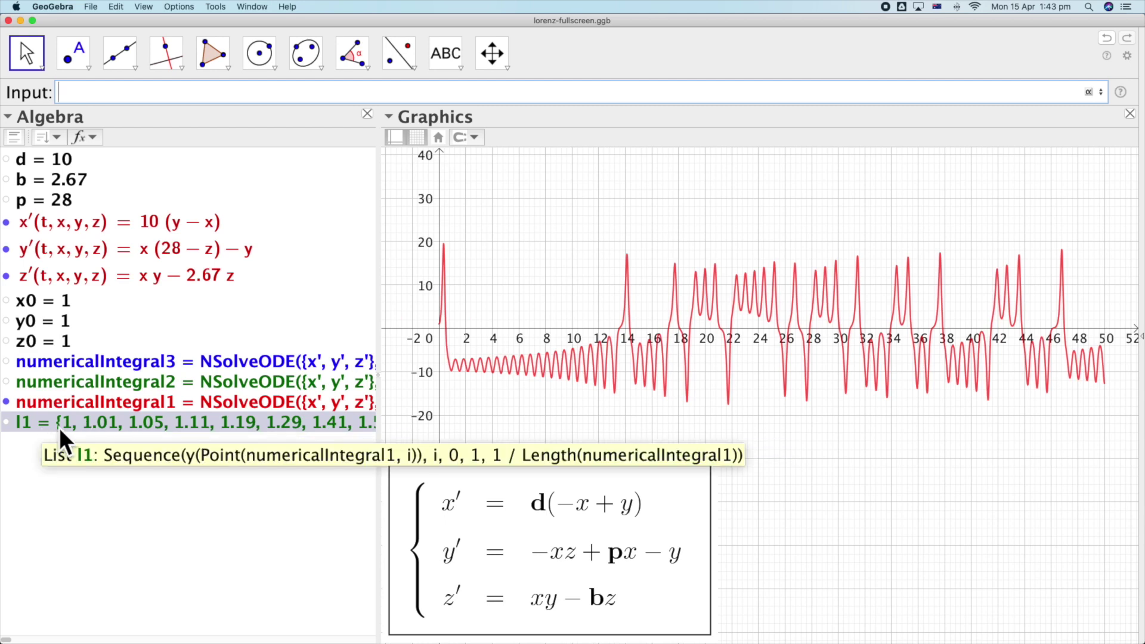
Delete the list l1 from the Algebra view
{"action": "scroll", "coordinate": [84, 428], "scroll_direction": "right", "scroll_amount": 5}
{"action": "scroll", "coordinate": [84, 428], "scroll_direction": "right", "scroll_amount": 8}
{"action": "scroll", "coordinate": [83, 428], "scroll_direction": "left", "scroll_amount": 13}
{"action": "left_click", "coordinate": [37, 423]}
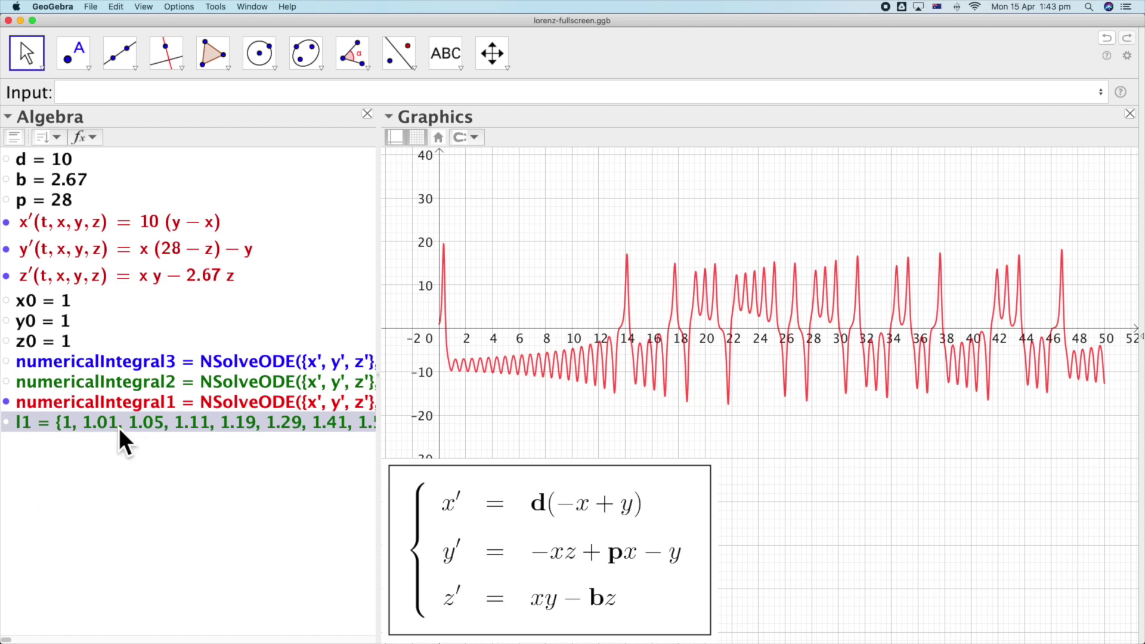
{"action": "key", "text": "Delete"}
Hide the red numericalIntegral1 curve so the graph is empty
{"action": "left_click", "coordinate": [7, 403]}
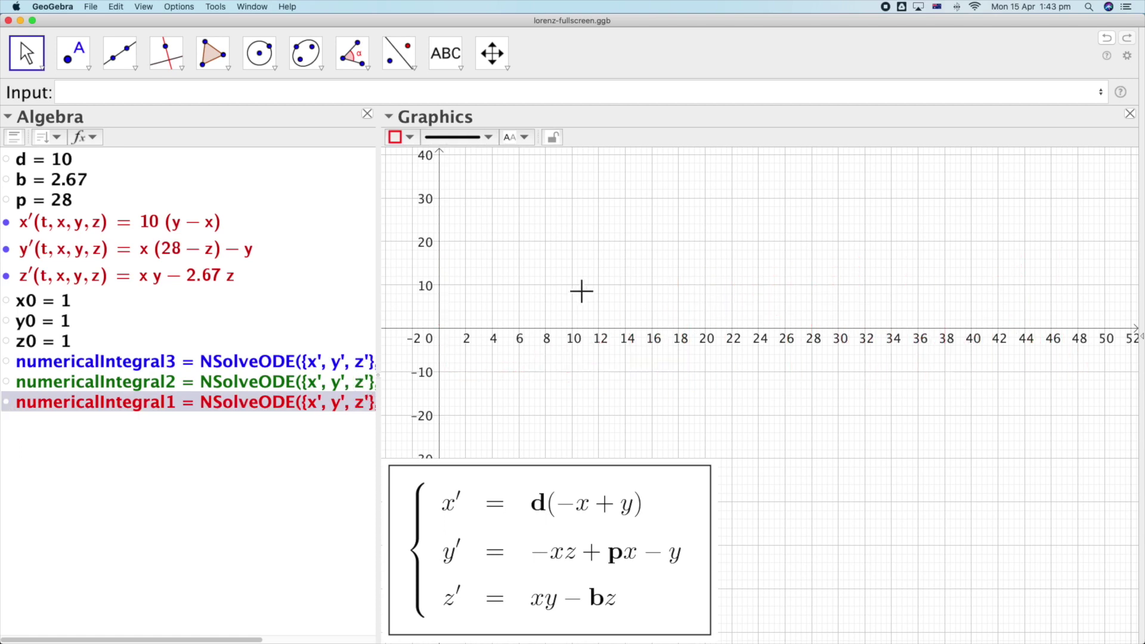
{"action": "left_click", "coordinate": [568, 250]}
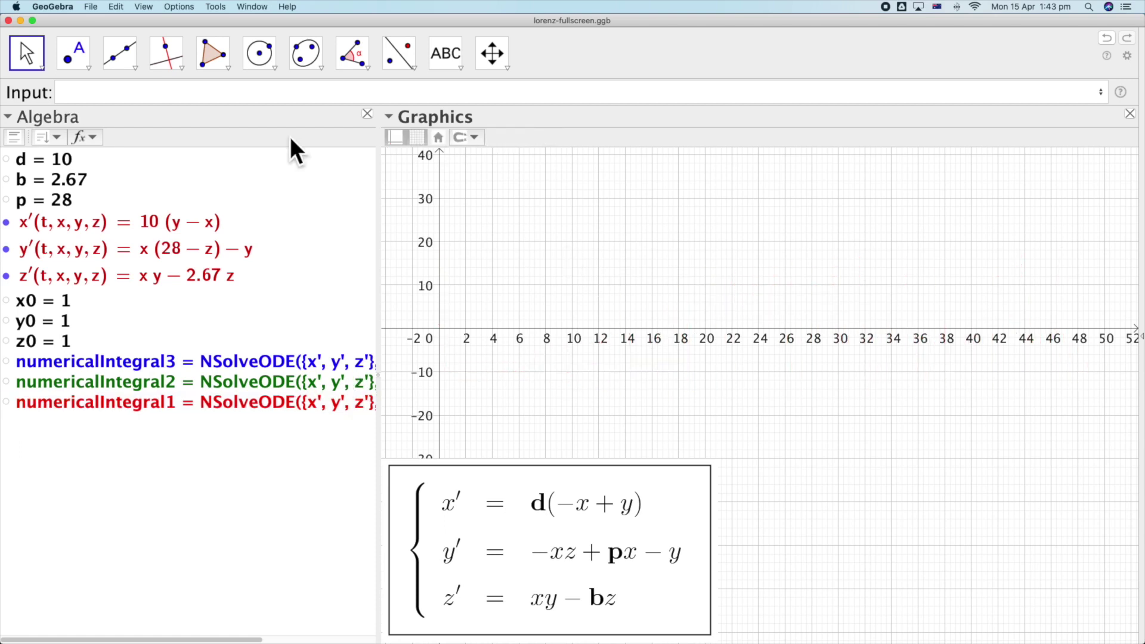
{"action": "left_click", "coordinate": [146, 7]}
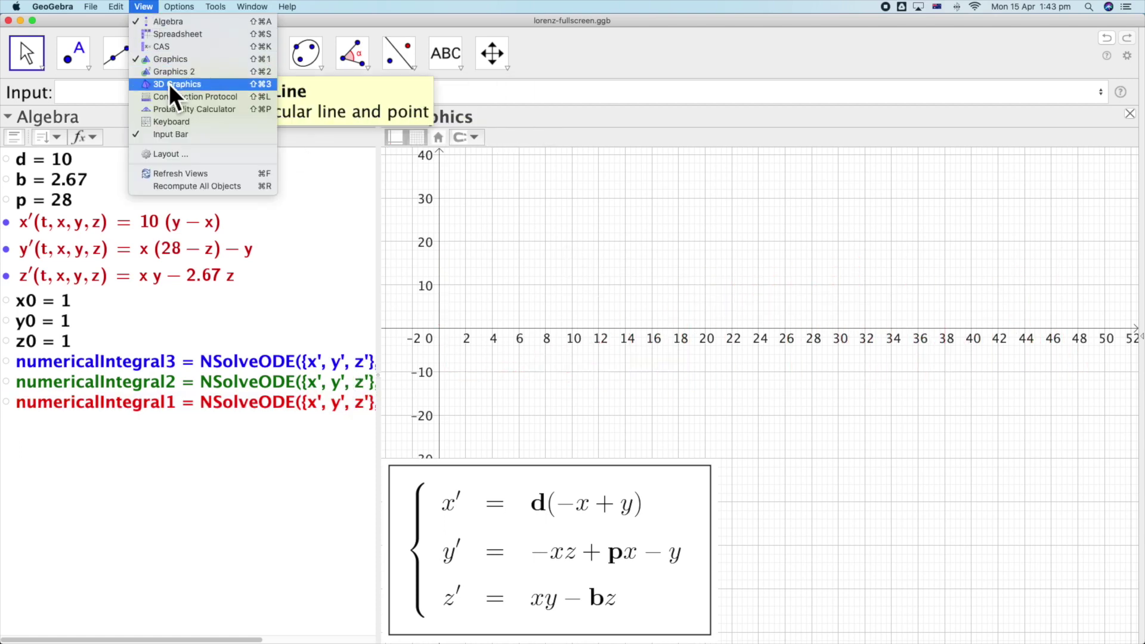
Close the 2D Graphics view, open the 3D Graphics view and widen it across the window
{"action": "left_click", "coordinate": [159, 61]}
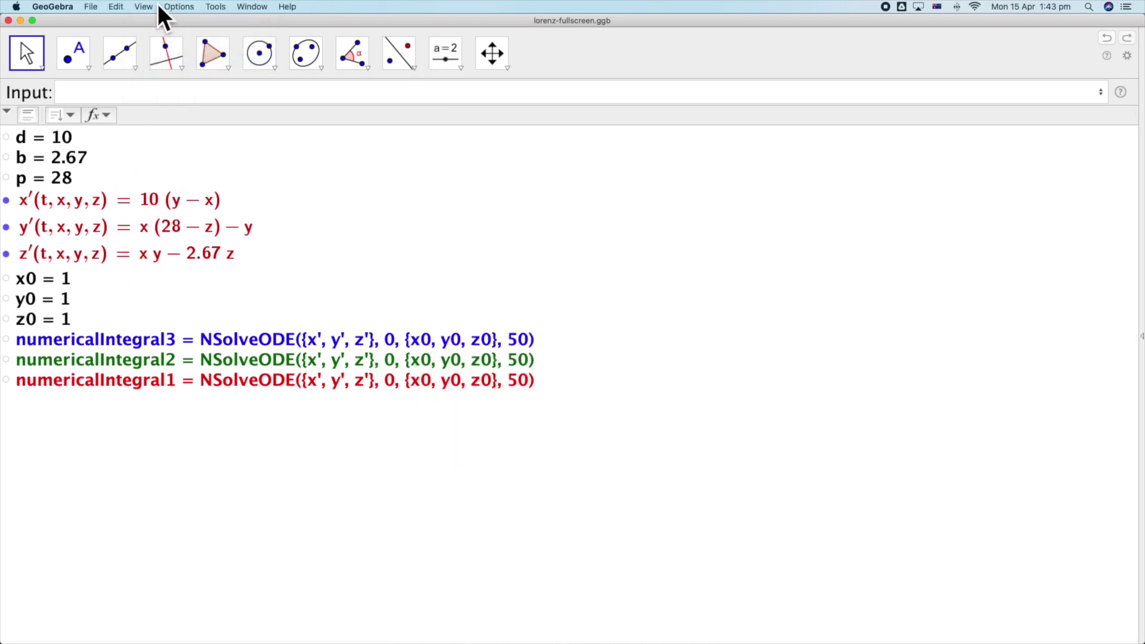
{"action": "left_click", "coordinate": [146, 7]}
{"action": "left_click", "coordinate": [190, 85]}
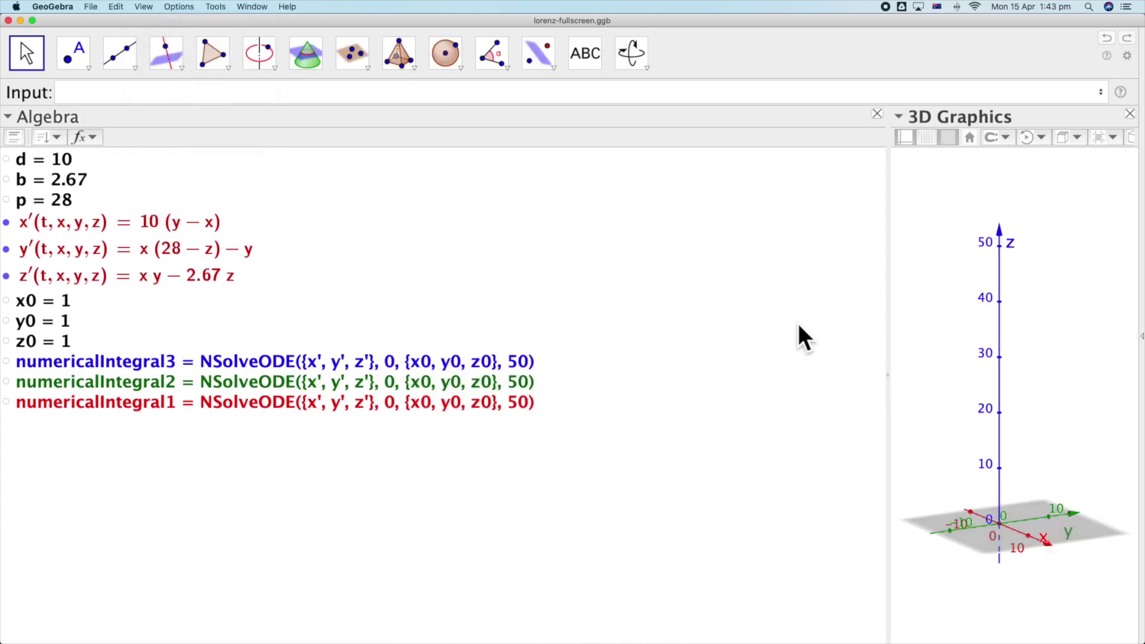
{"action": "left_click_drag", "start_coordinate": [893, 375], "coordinate": [306, 382]}
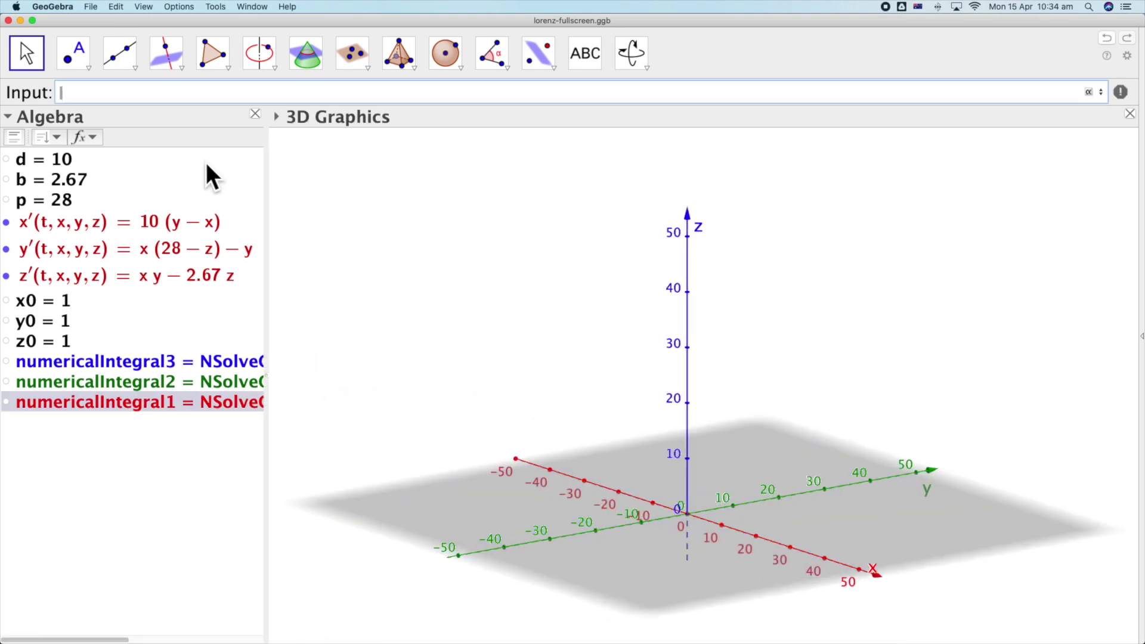
Create len = Length(numericalIntegral1) from the Input bar
{"action": "type", "text": "len=Length"}
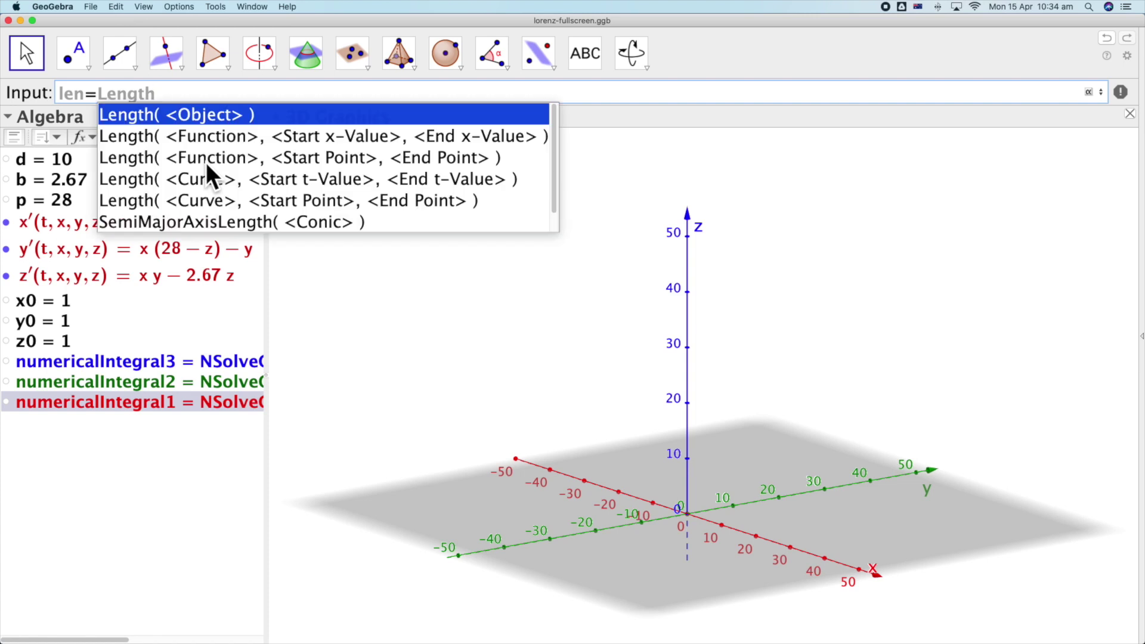
{"action": "left_click", "coordinate": [174, 116]}
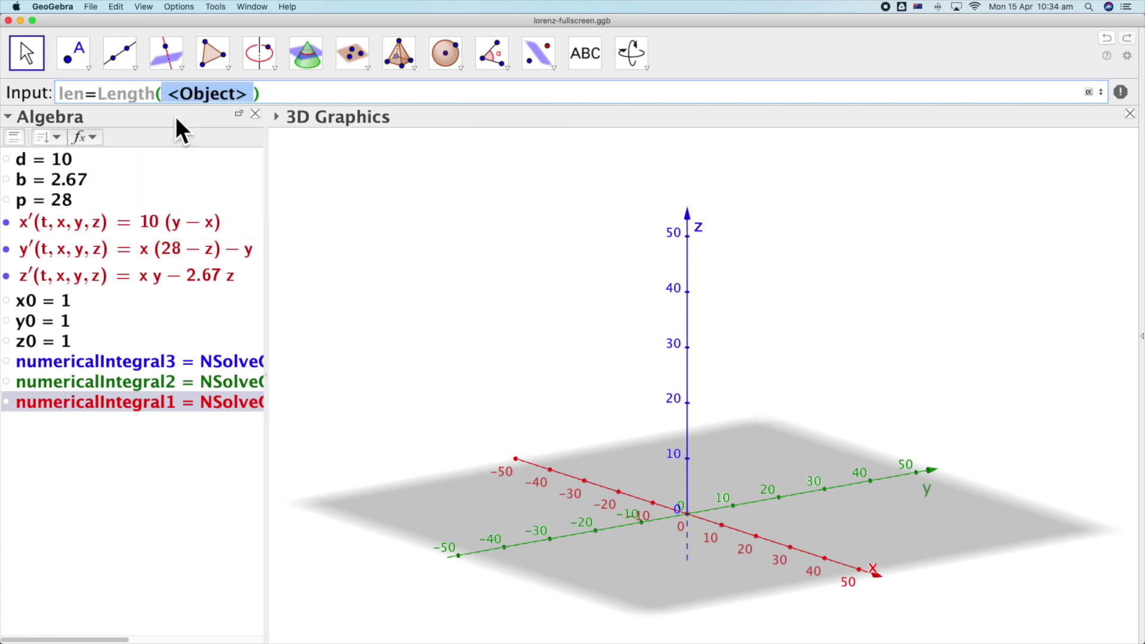
{"action": "type", "text": "nume"}
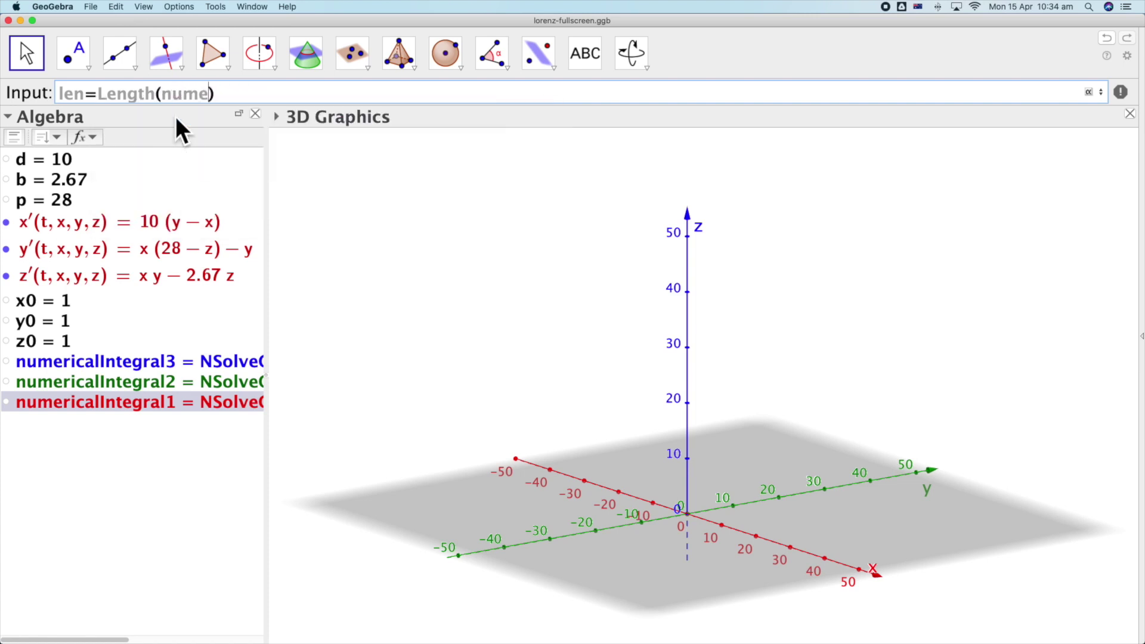
{"action": "type", "text": "ricalIntegral1"}
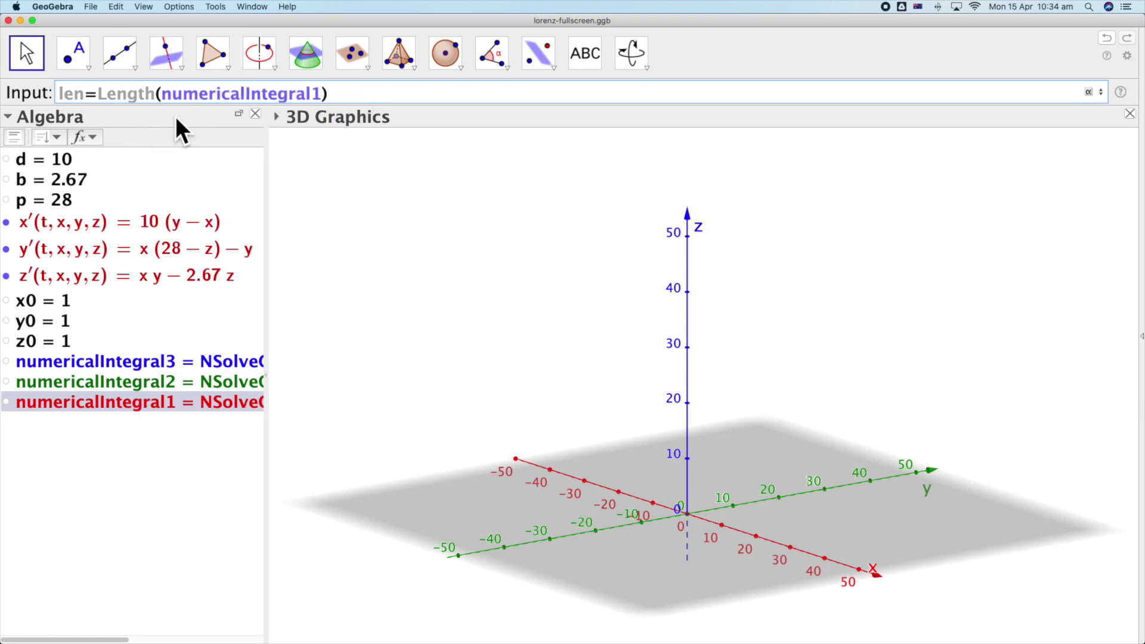
{"action": "key", "text": "Return"}
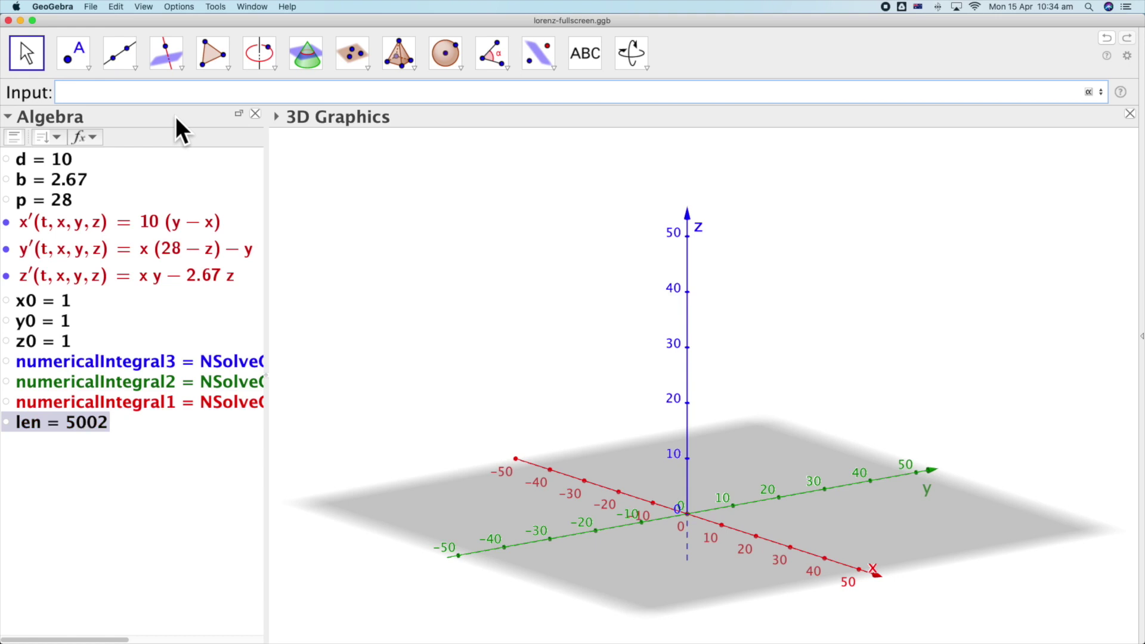
Redefine len to measure numericalIntegral2, then numericalIntegral3
{"action": "double_click", "coordinate": [85, 427]}
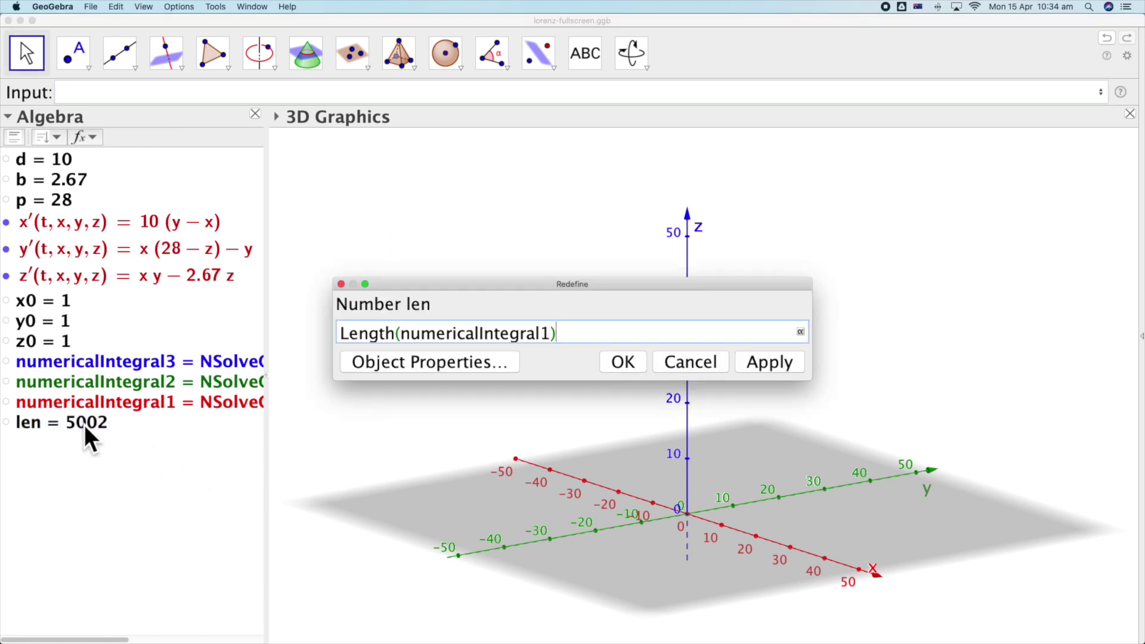
{"action": "key", "text": "BackSpace"}
{"action": "type", "text": "2"}
{"action": "left_click", "coordinate": [641, 358]}
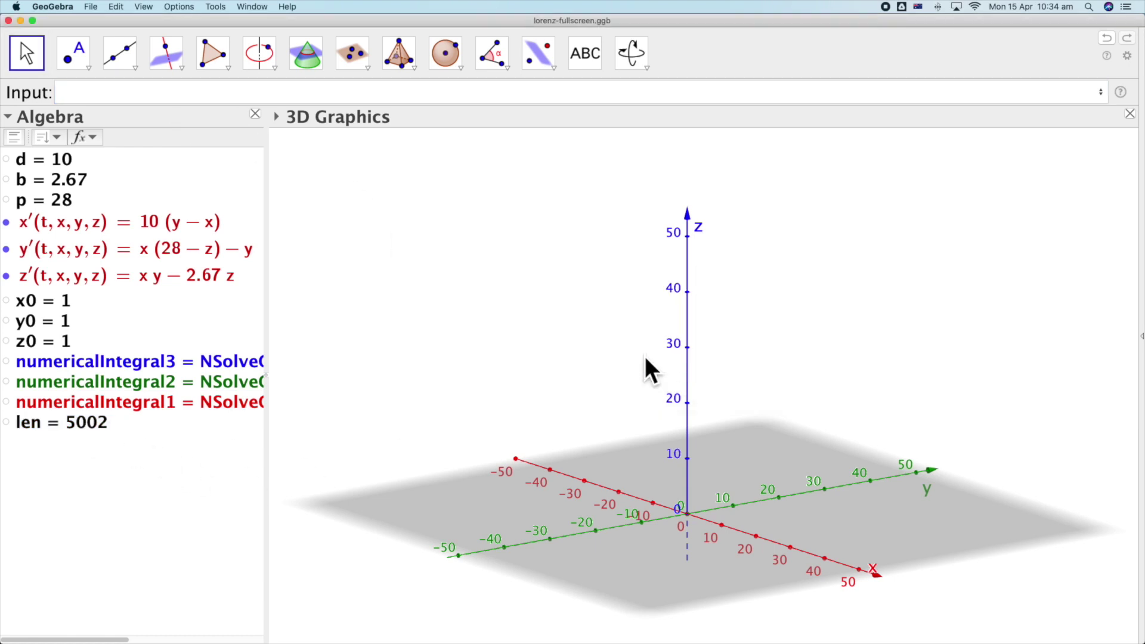
{"action": "double_click", "coordinate": [81, 420]}
{"action": "key", "text": "BackSpace"}
{"action": "type", "text": "3"}
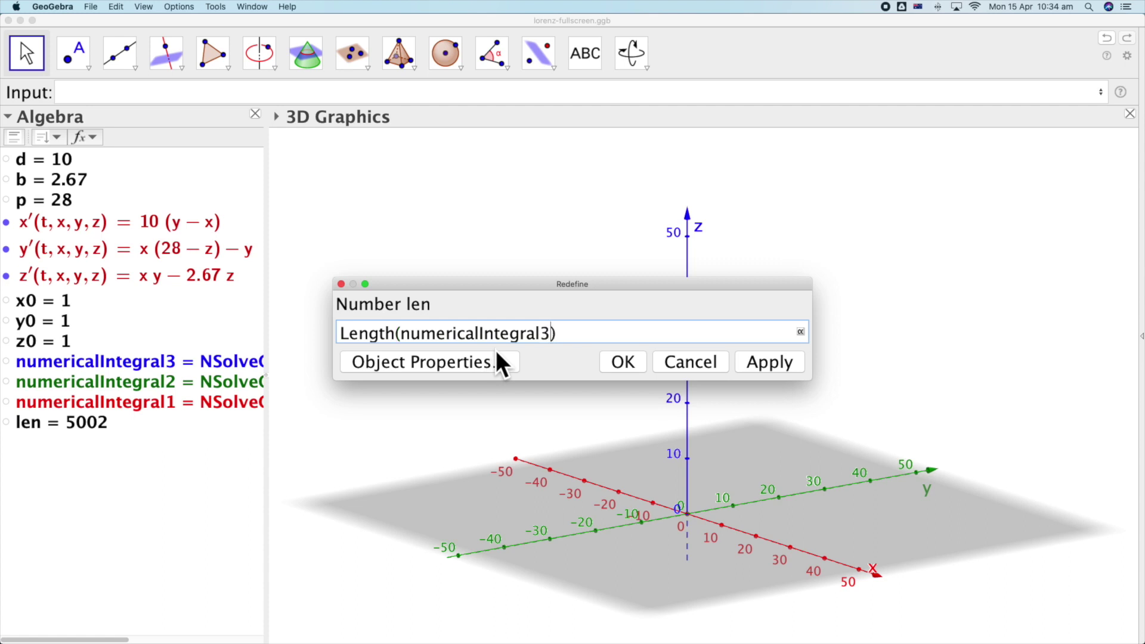
{"action": "left_click", "coordinate": [635, 367]}
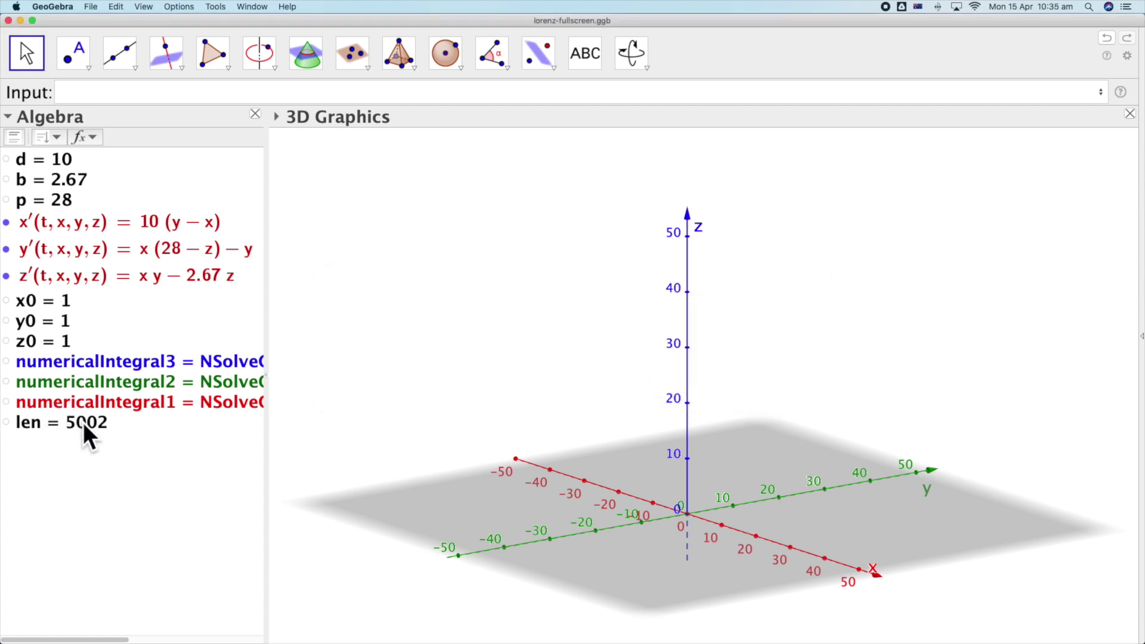
Redefine len back to Length(numericalIntegral1) and select the len entry
{"action": "double_click", "coordinate": [83, 422]}
{"action": "key", "text": "BackSpace"}
{"action": "type", "text": "1"}
{"action": "left_click", "coordinate": [611, 376]}
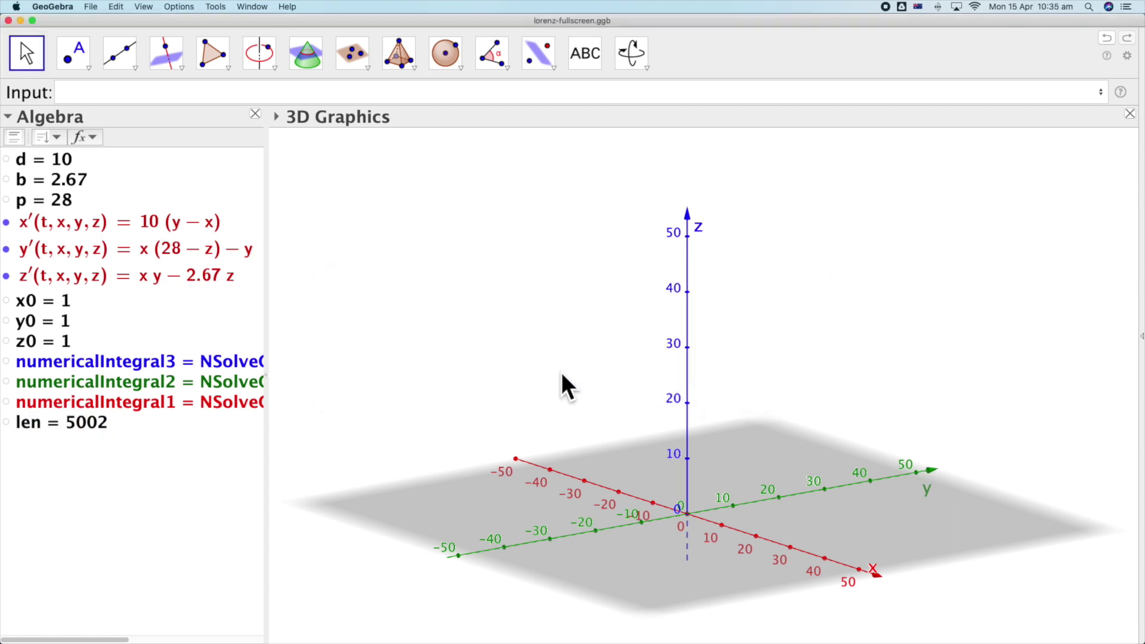
{"action": "left_click", "coordinate": [60, 420]}
{"action": "left_click", "coordinate": [114, 95]}
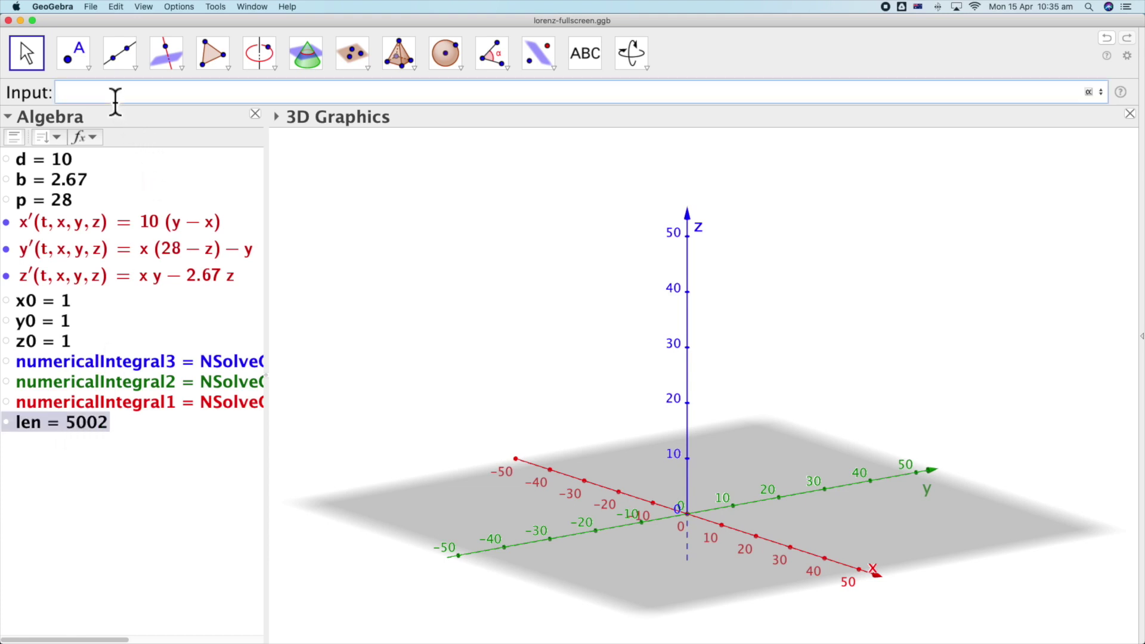
Type L_1=Sequence((y(Point(numericalIntegral1,i)), , ), i, 0, 1, 1/len) in the Input bar
{"action": "type", "text": "L"}
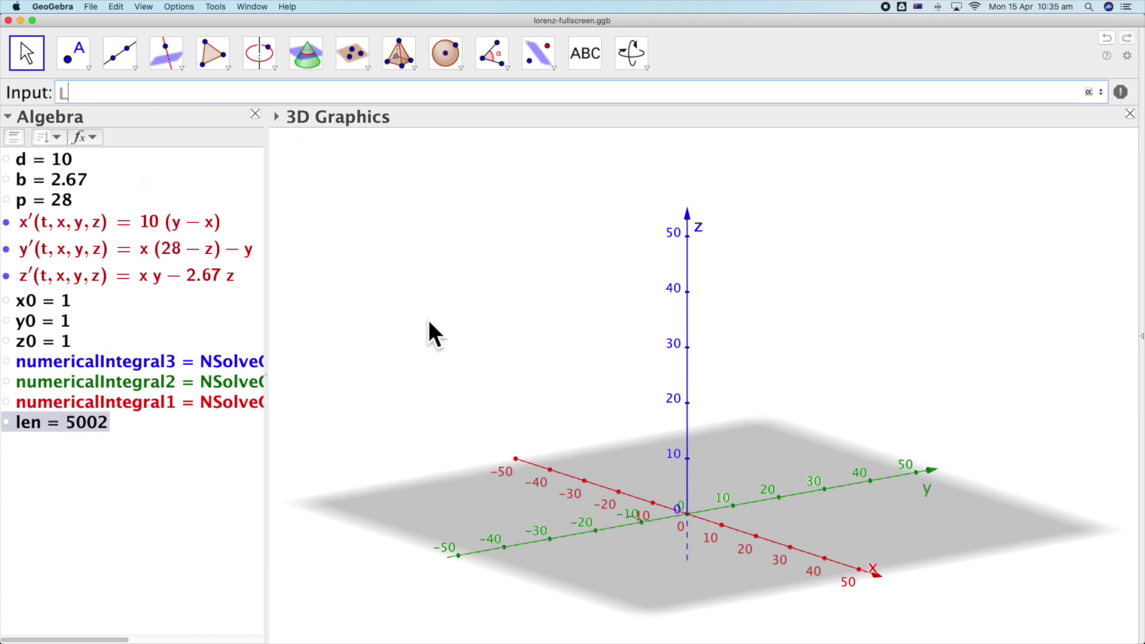
{"action": "type", "text": "_1=Sequen"}
{"action": "type", "text": "ce(( "}
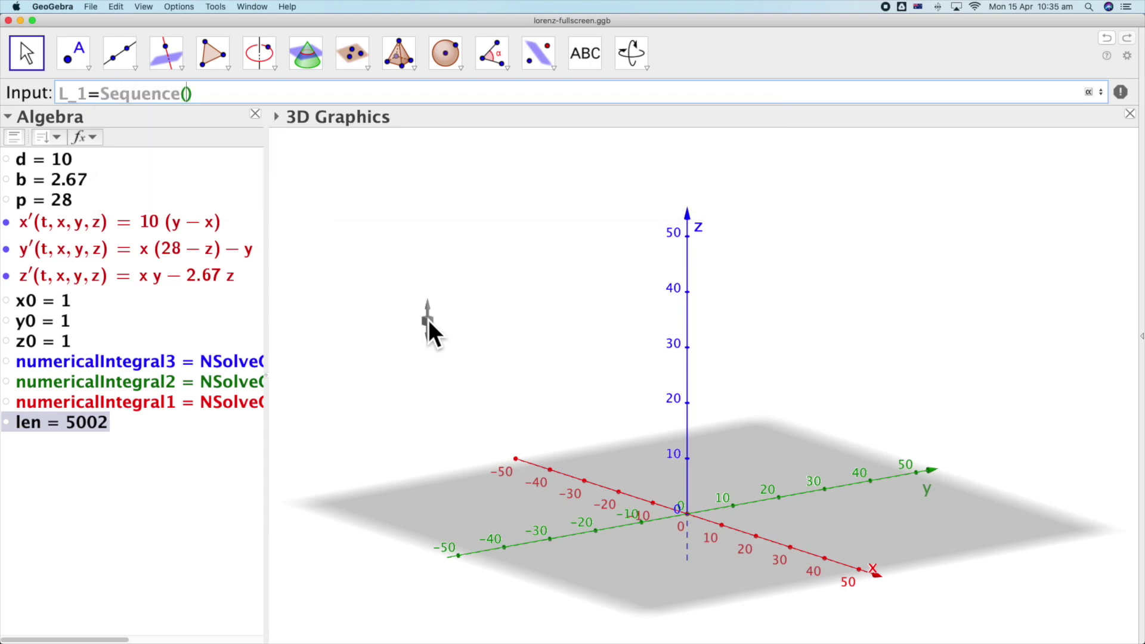
{"action": "type", "text": ","}
{"action": "type", "text": " , "}
{"action": "type", "text": "), i"}
{"action": "type", "text": ", "}
{"action": "type", "text": "0, 1"}
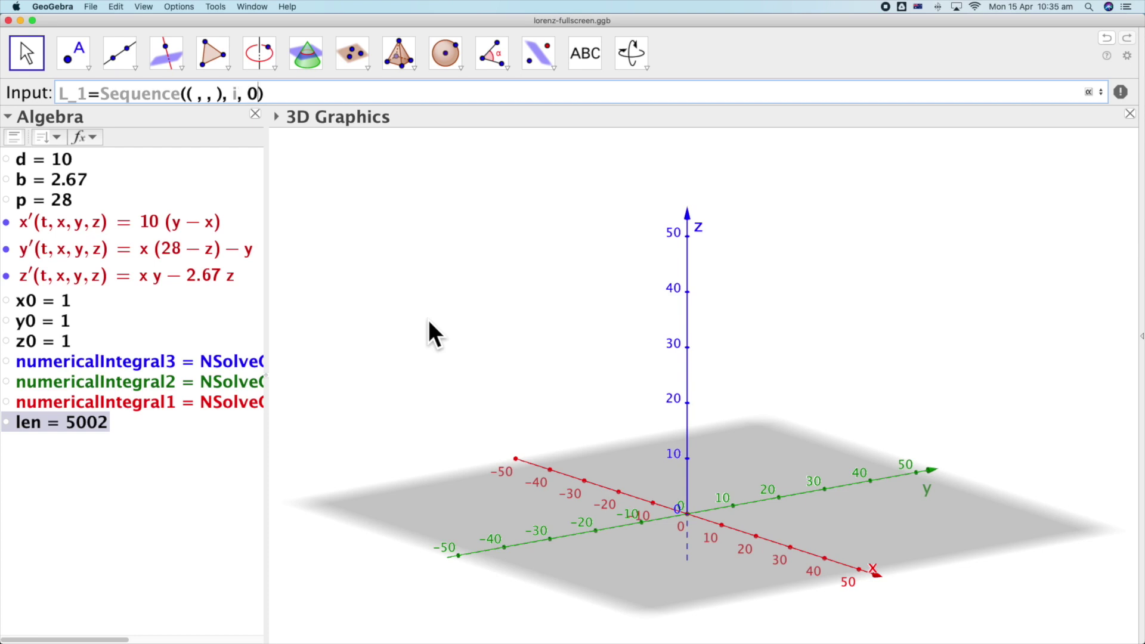
{"action": "type", "text": "1/len"}
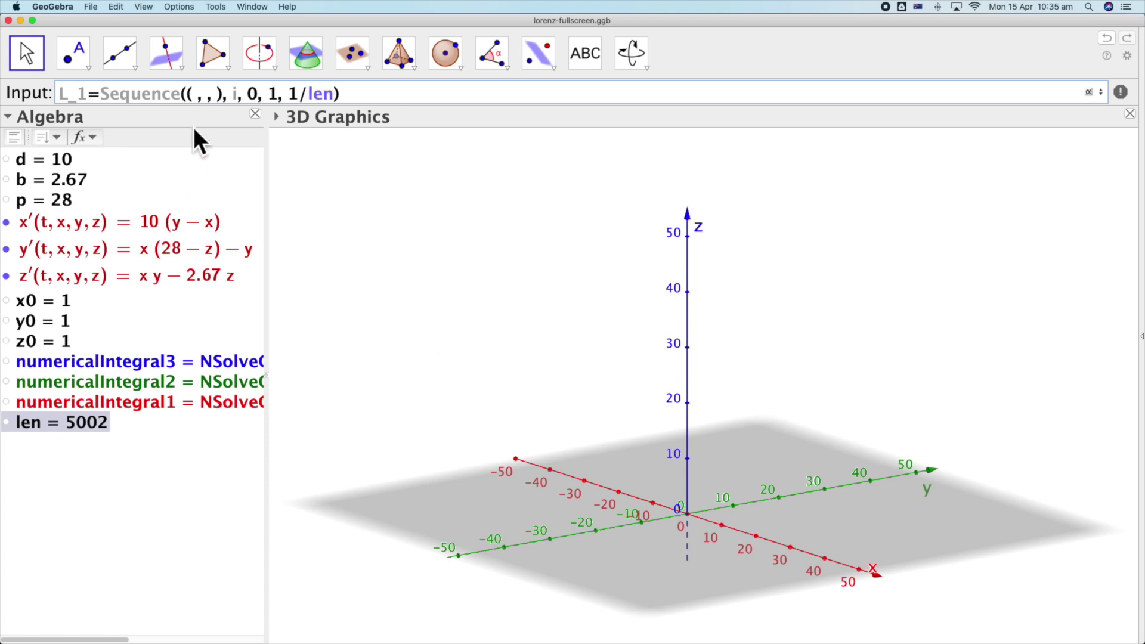
{"action": "left_click", "coordinate": [197, 96]}
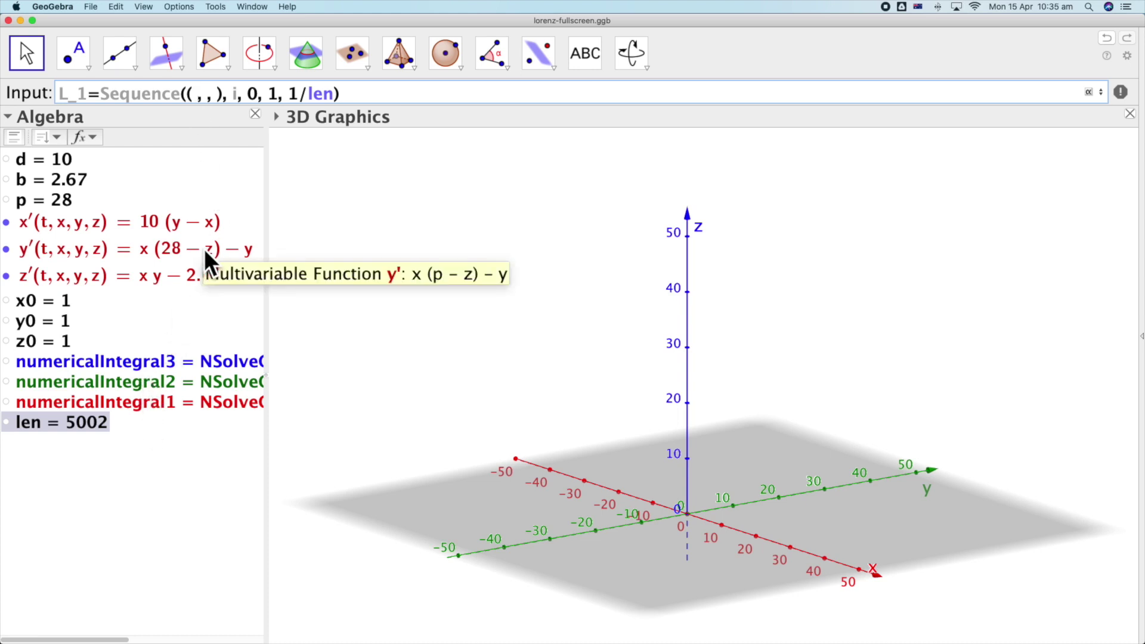
{"action": "type", "text": "y()"}
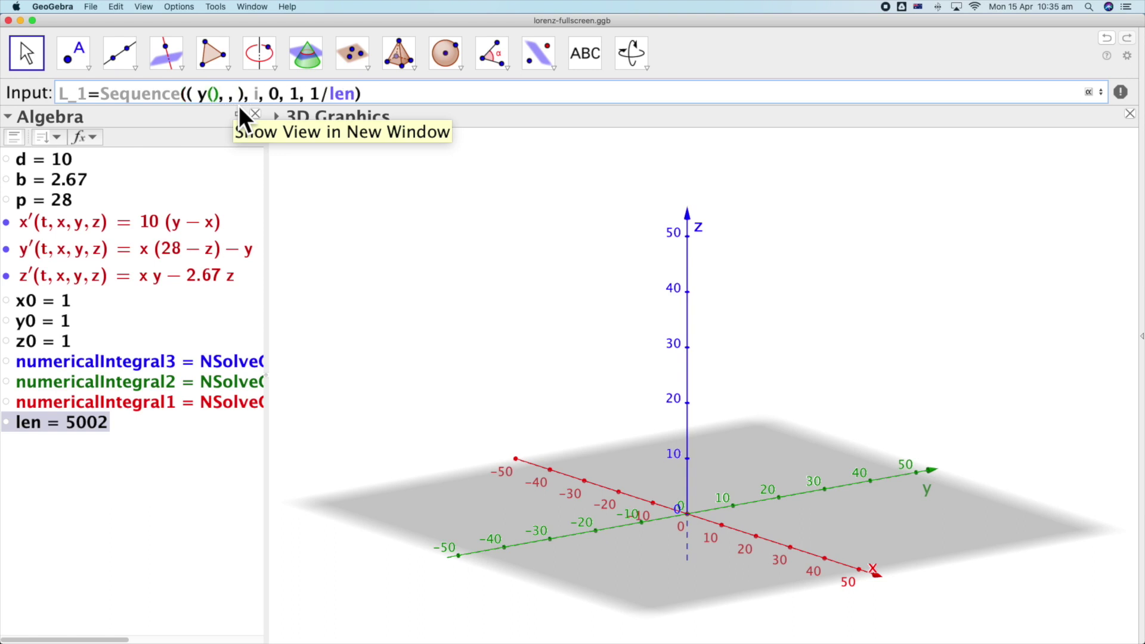
{"action": "type", "text": "Point("}
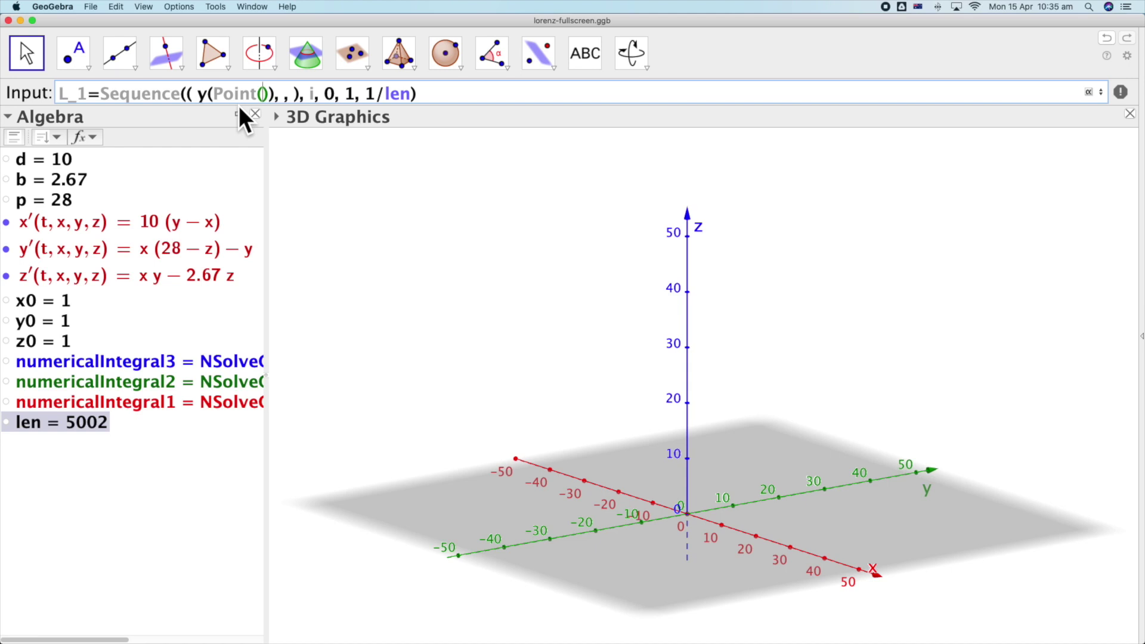
{"action": "type", "text": "numericalIntegral"}
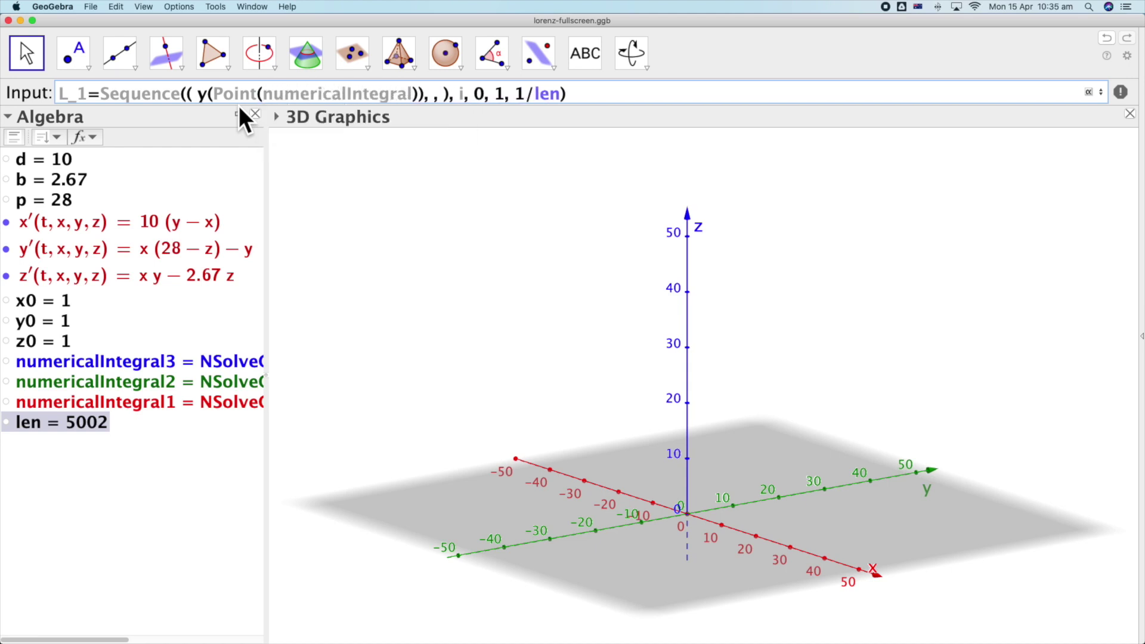
{"action": "type", "text": "1,"}
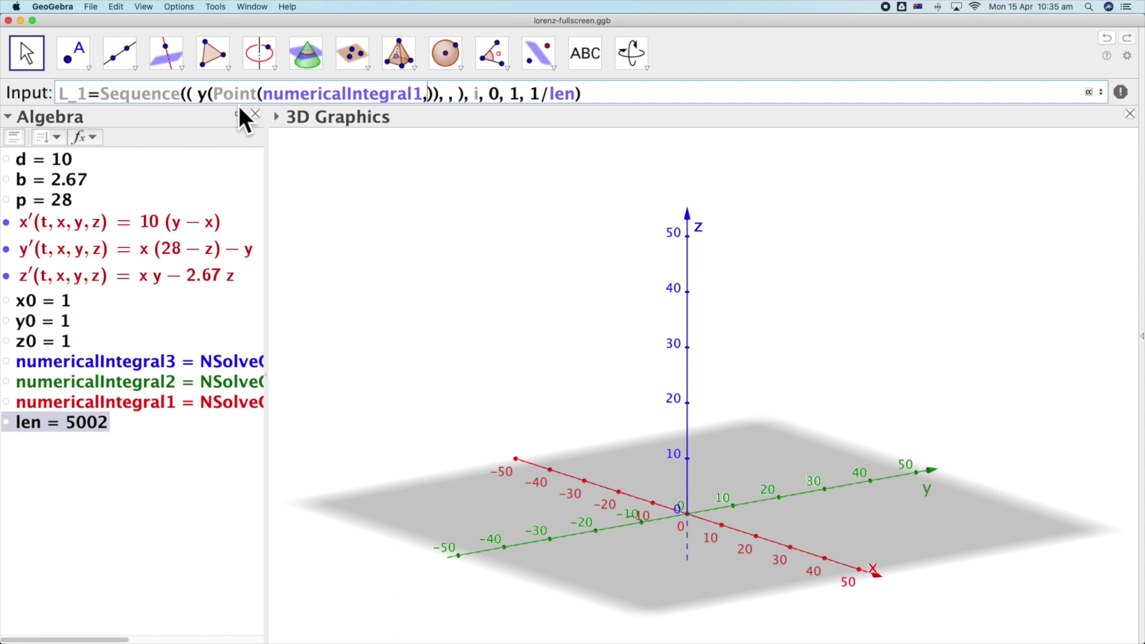
{"action": "type", "text": "i"}
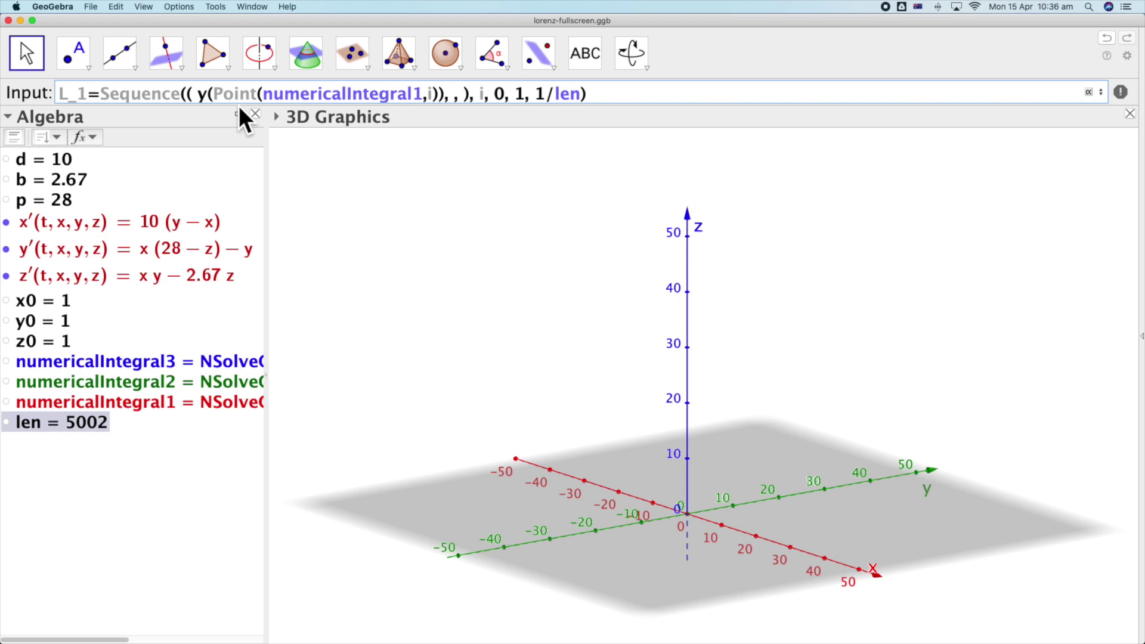
Copy the y(Point(...)) term into the second and third slots, using numericalIntegral2 in the second
{"action": "double_click", "coordinate": [204, 107]}
{"action": "key", "text": "super+c"}
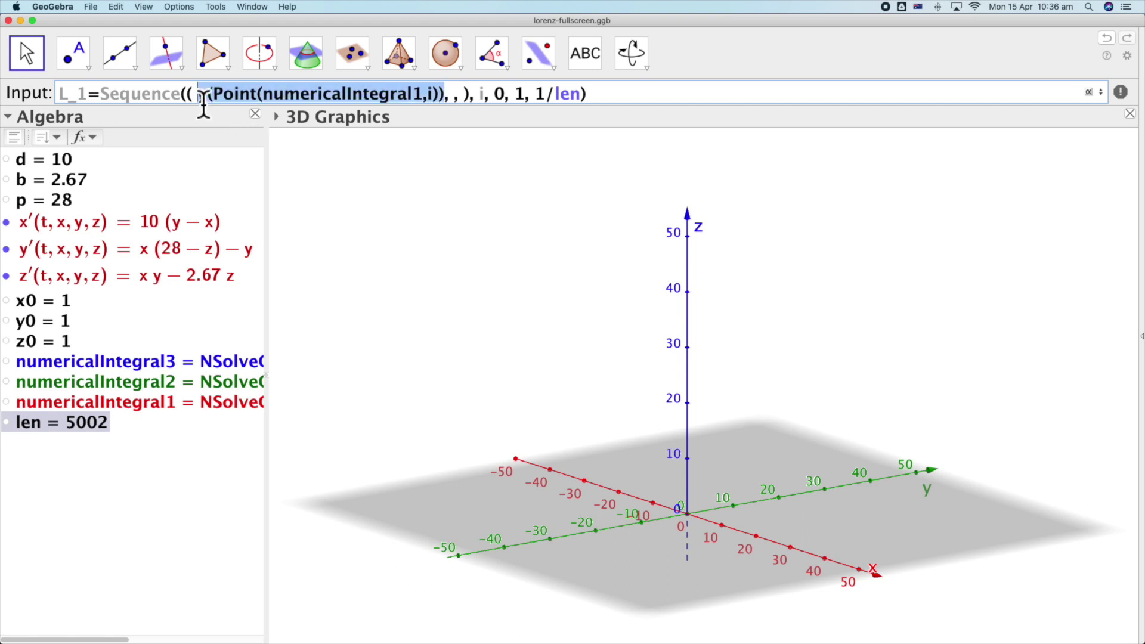
{"action": "left_click", "coordinate": [455, 94]}
{"action": "key", "text": "super+v"}
{"action": "key", "text": "Left"}
{"action": "key", "text": "Left"}
{"action": "key", "text": "Left"}
{"action": "key", "text": "Left"}
{"action": "key", "text": "BackSpace"}
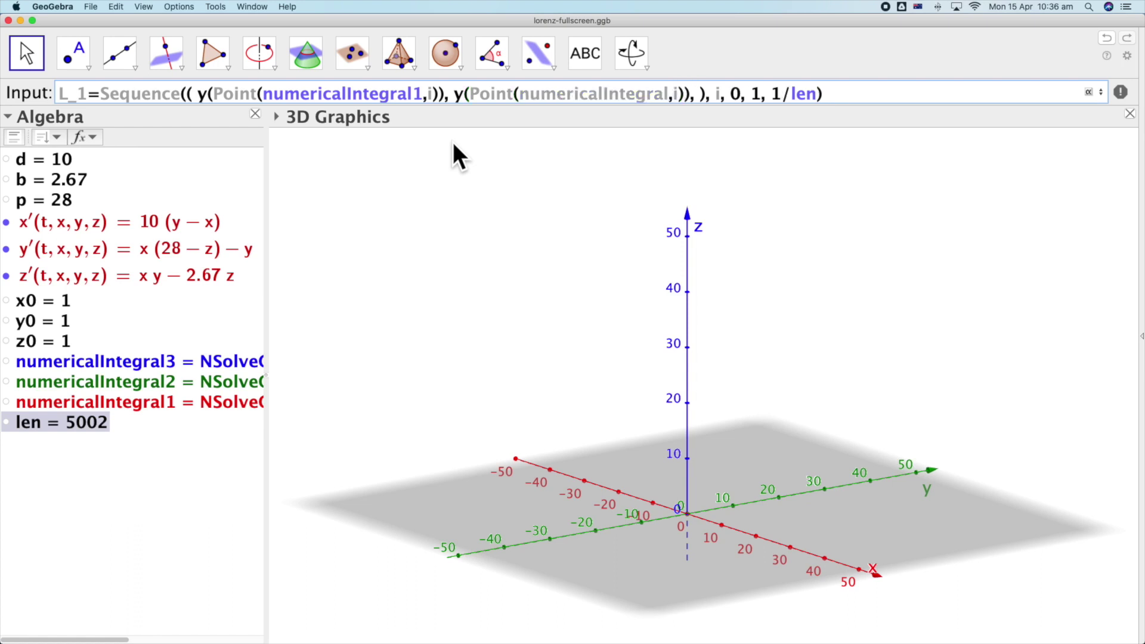
{"action": "type", "text": "2"}
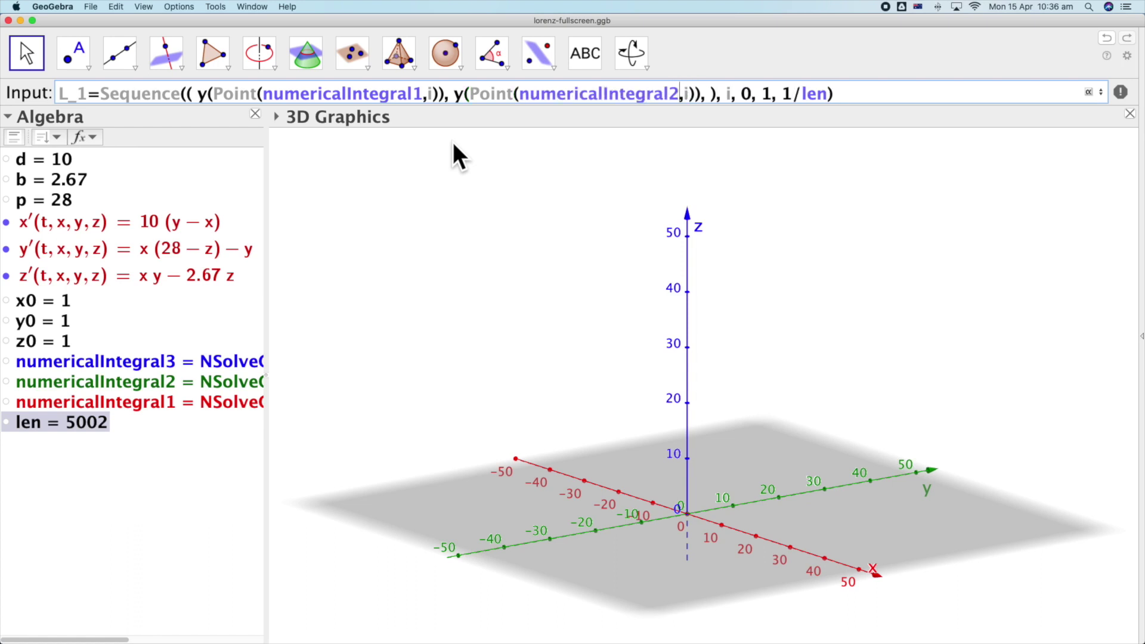
{"action": "left_click", "coordinate": [717, 95]}
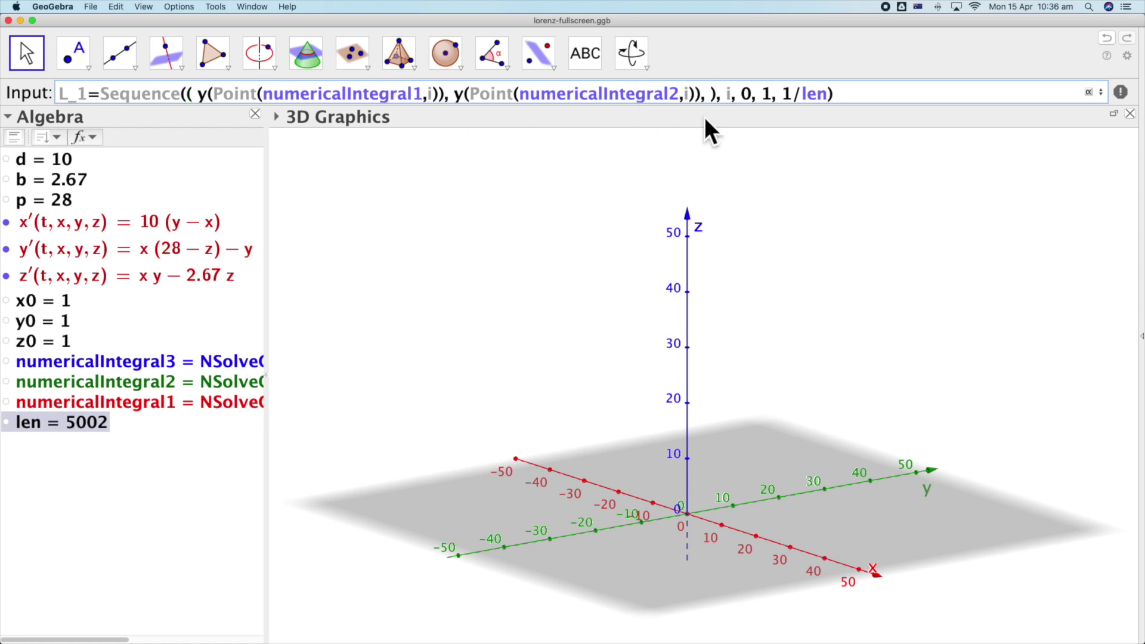
{"action": "key", "text": "super+v"}
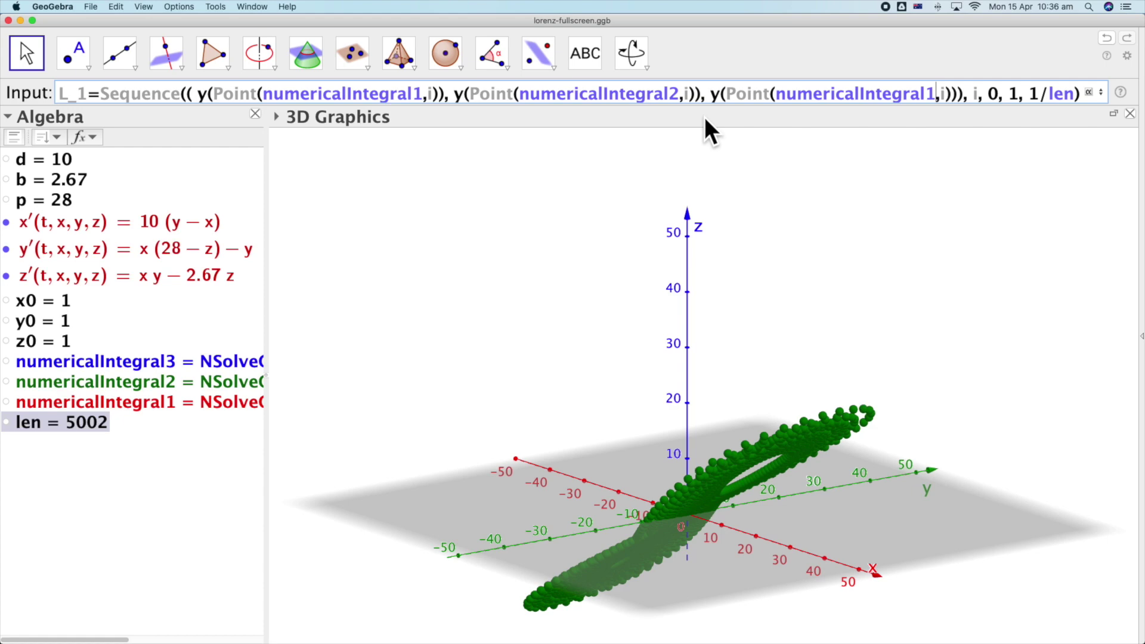
Change the third term to numericalIntegral3 and create the L_1 list
{"action": "key", "text": "BackSpace"}
{"action": "type", "text": "3"}
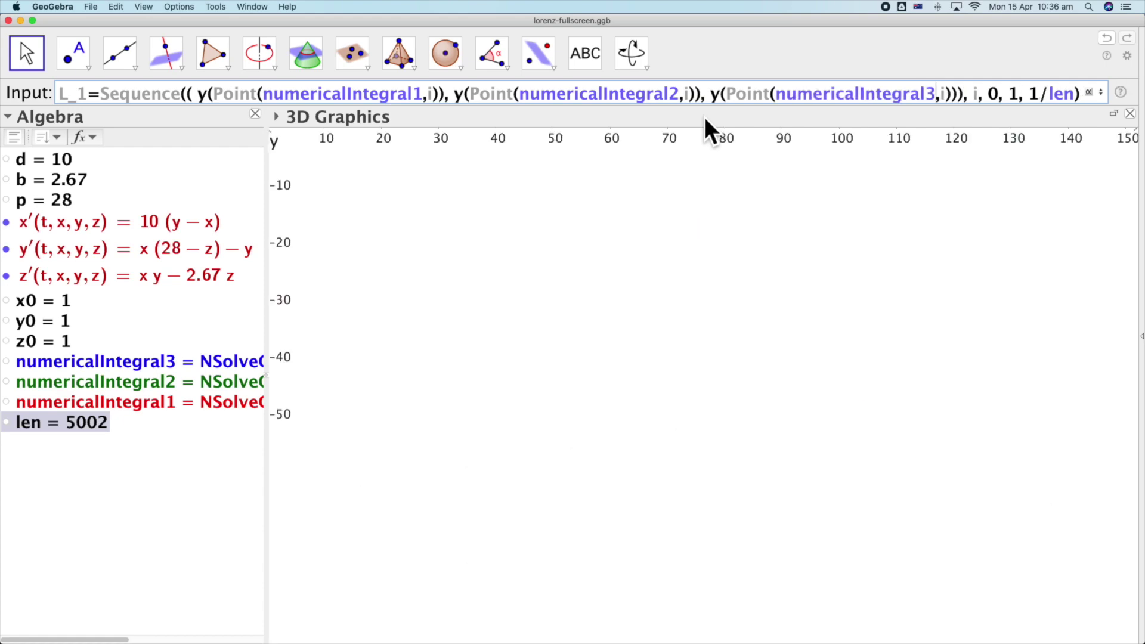
{"action": "key", "text": "Return"}
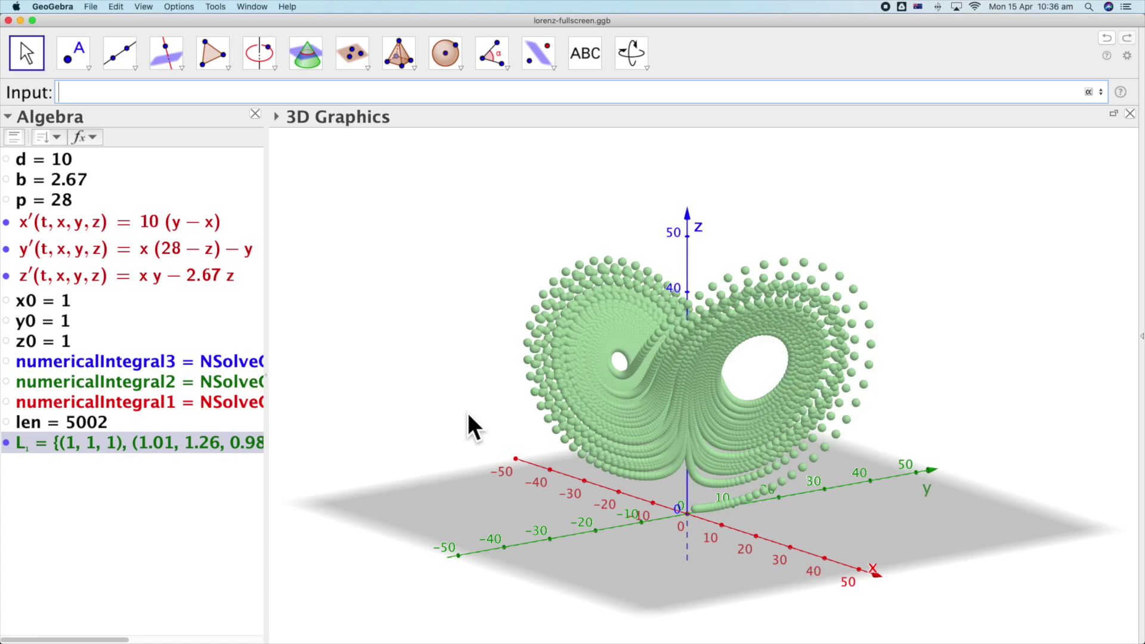
{"action": "key", "text": "Escape"}
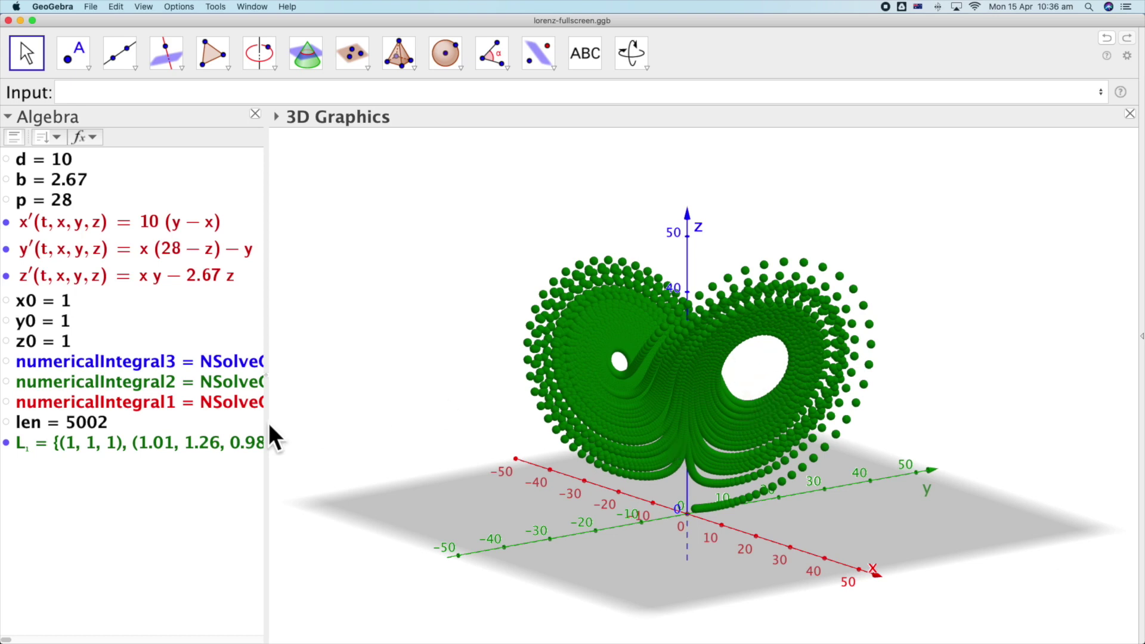
Hide the L_1 point cloud from the 3D view
{"action": "left_click", "coordinate": [9, 444]}
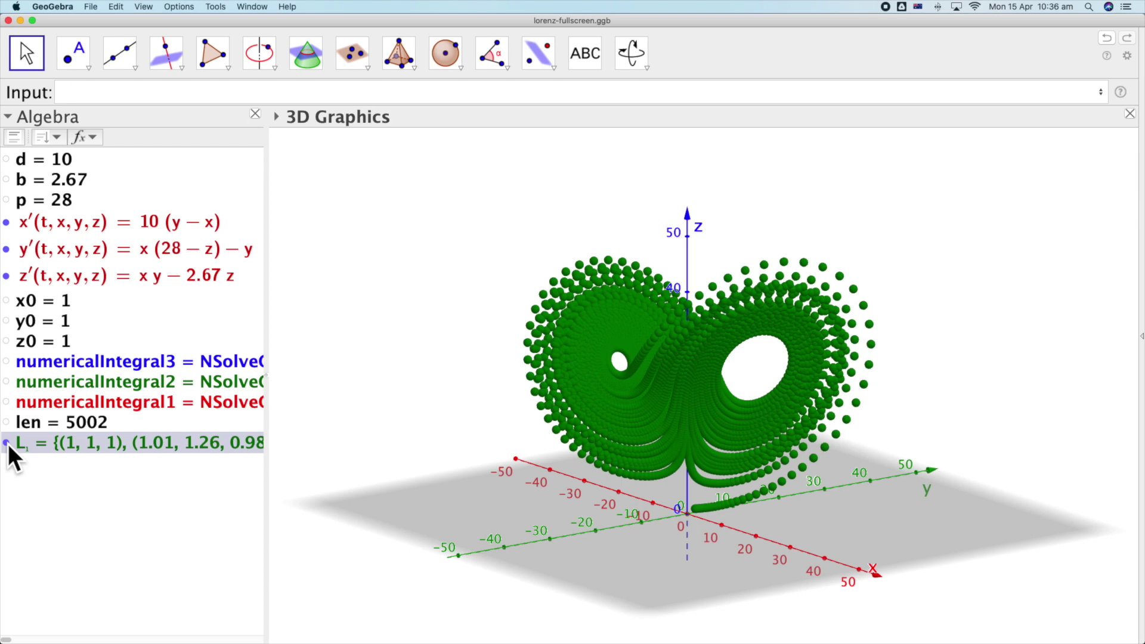
{"action": "left_click", "coordinate": [9, 444]}
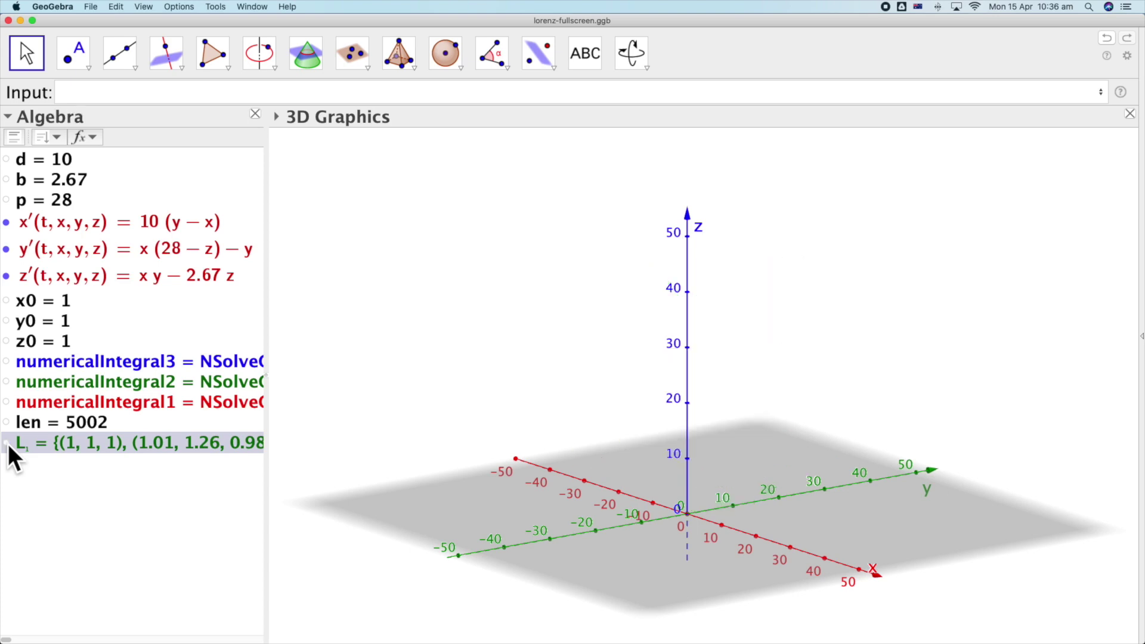
{"action": "left_click", "coordinate": [155, 102]}
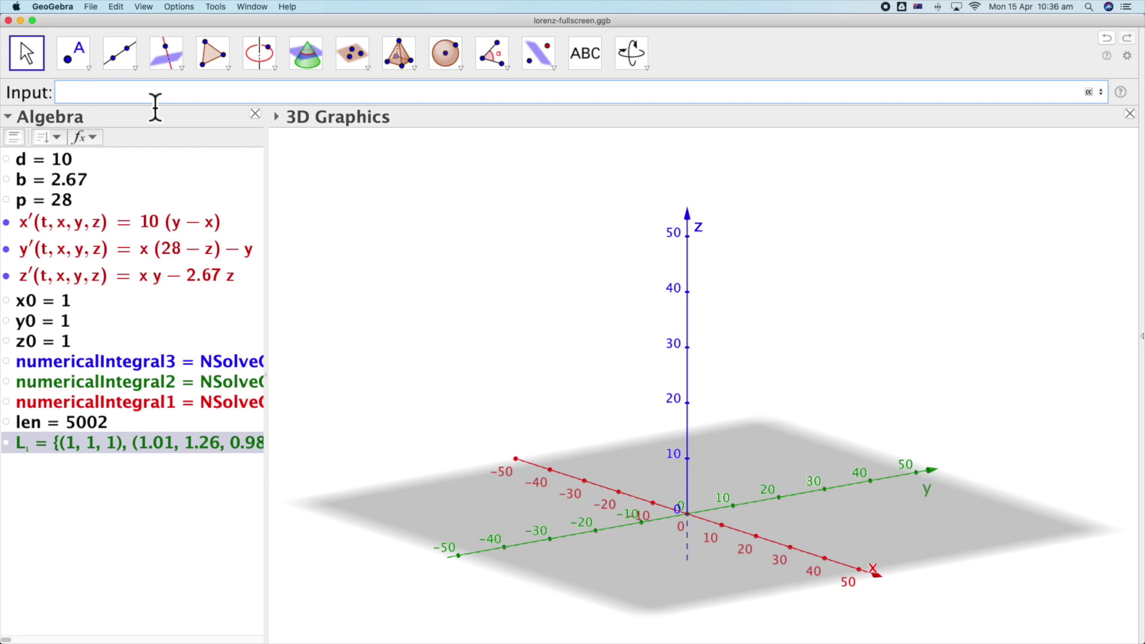
Create f = Polyline(L_1) using the list-of-points form
{"action": "type", "text": "f=Polylin"}
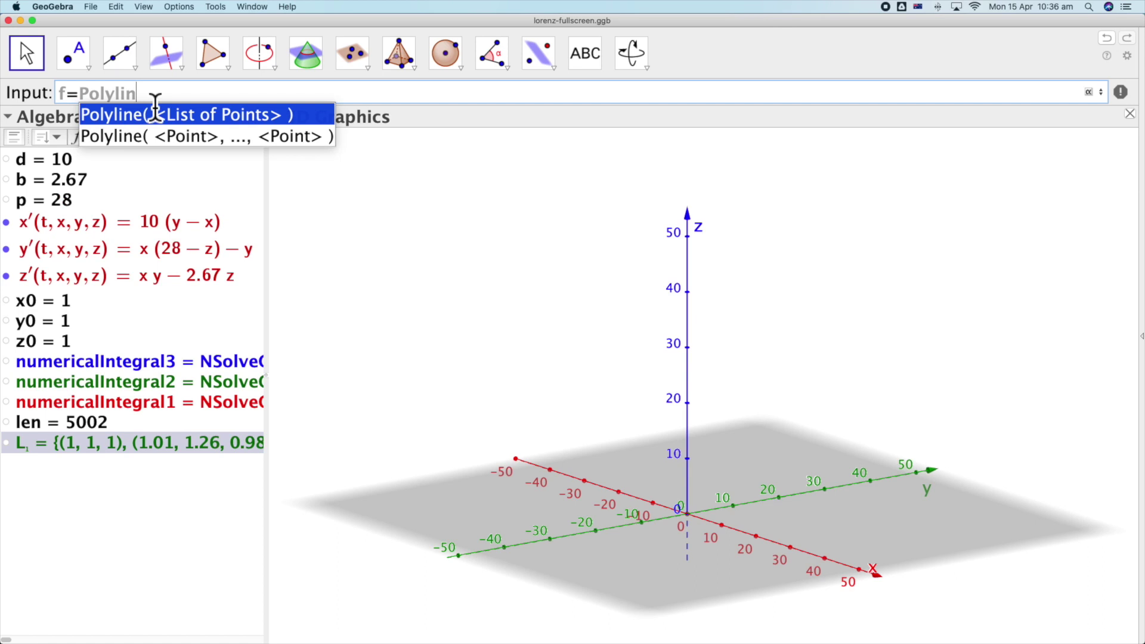
{"action": "left_click", "coordinate": [152, 110]}
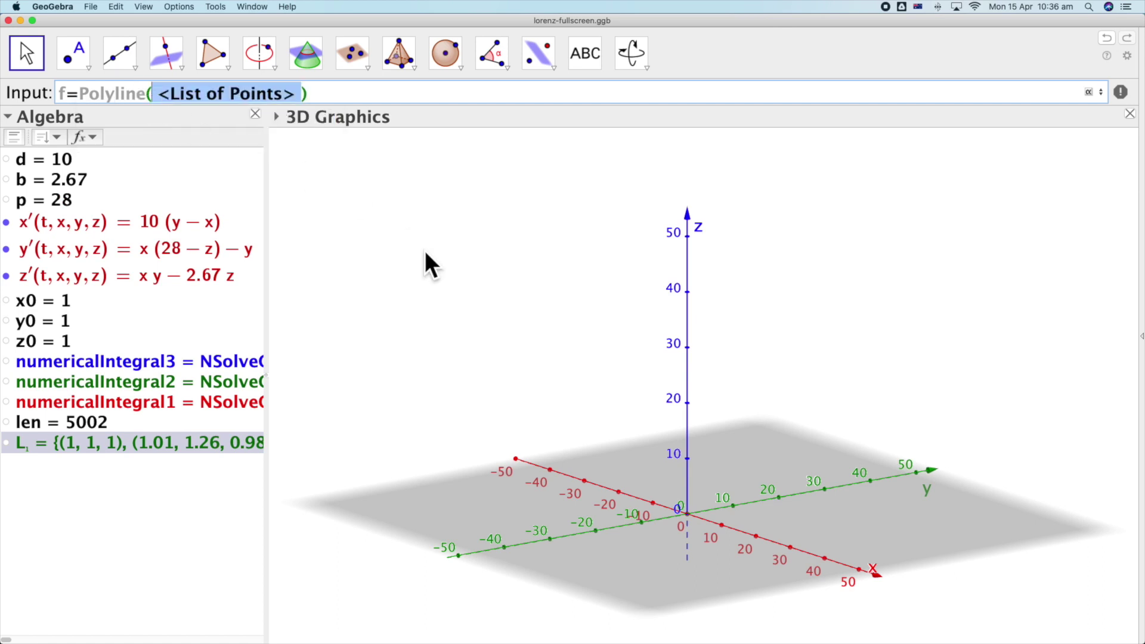
{"action": "type", "text": "L_1"}
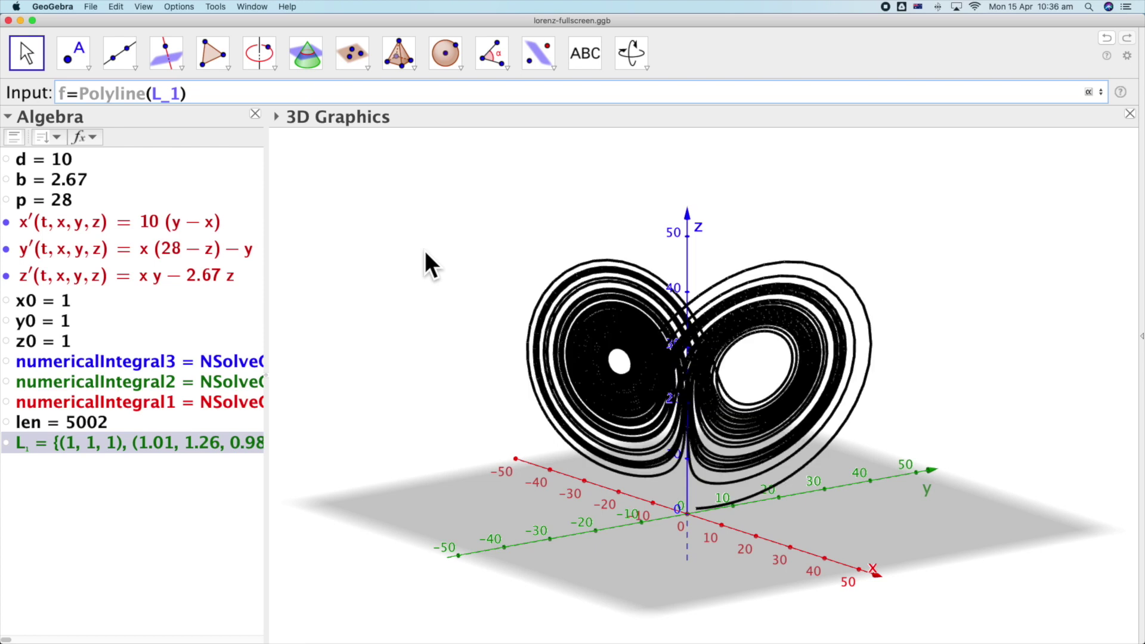
{"action": "key", "text": "Return"}
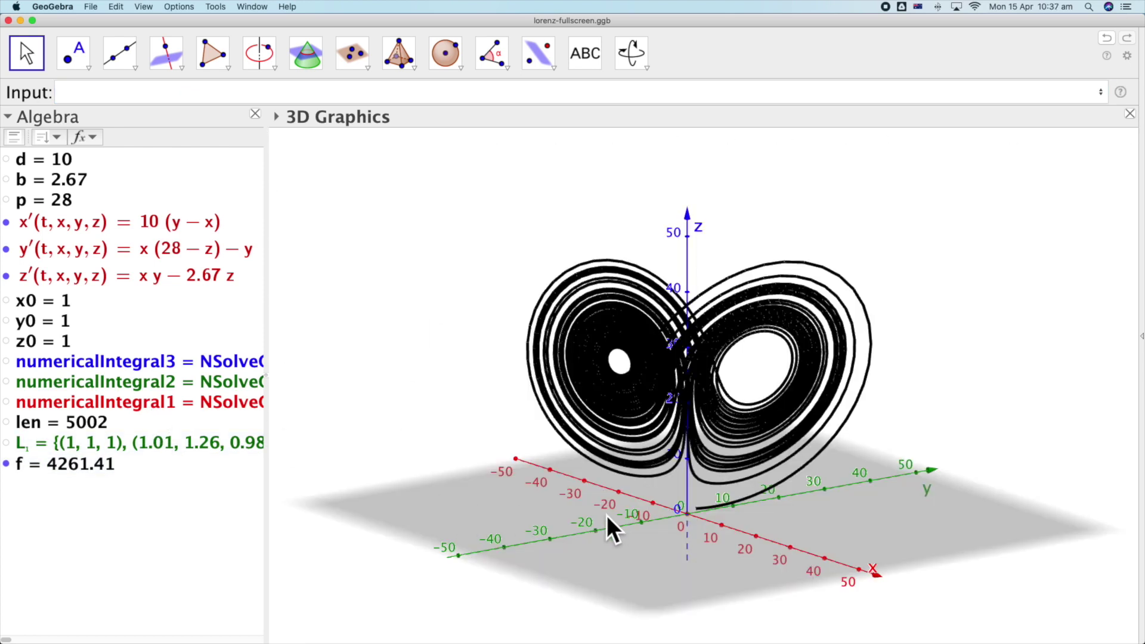
Rotate the attractor side-on, give it a thinner line style, and start continuous view rotation
{"action": "left_click_drag", "start_coordinate": [449, 510], "coordinate": [562, 509]}
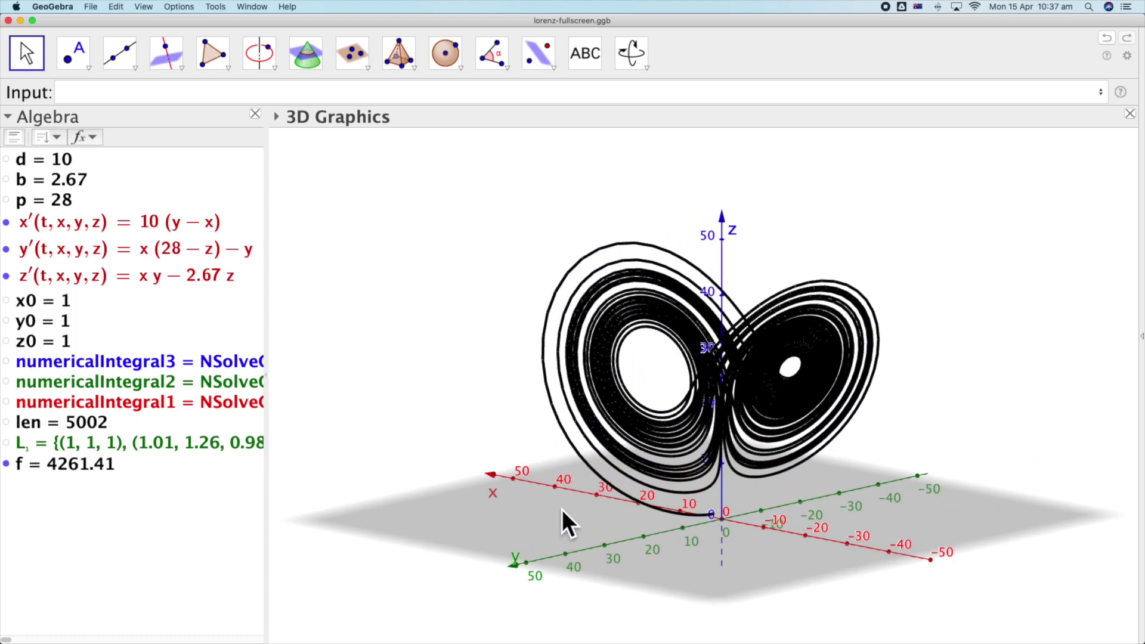
{"action": "left_click", "coordinate": [278, 117]}
{"action": "left_click", "coordinate": [377, 138]}
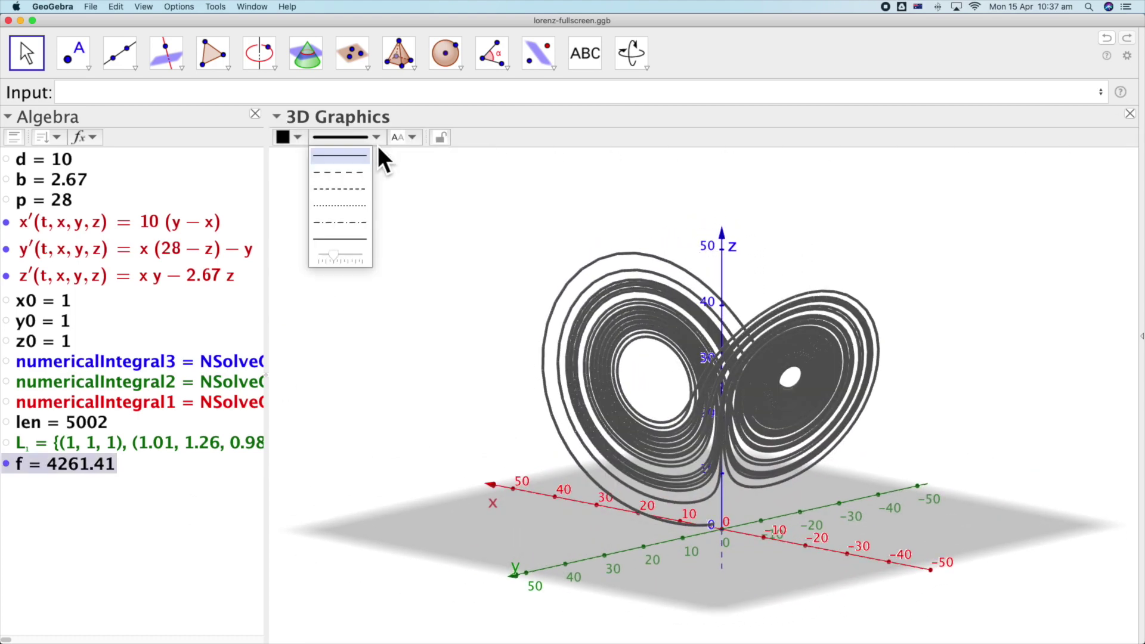
{"action": "left_click", "coordinate": [328, 253]}
{"action": "left_click", "coordinate": [411, 140]}
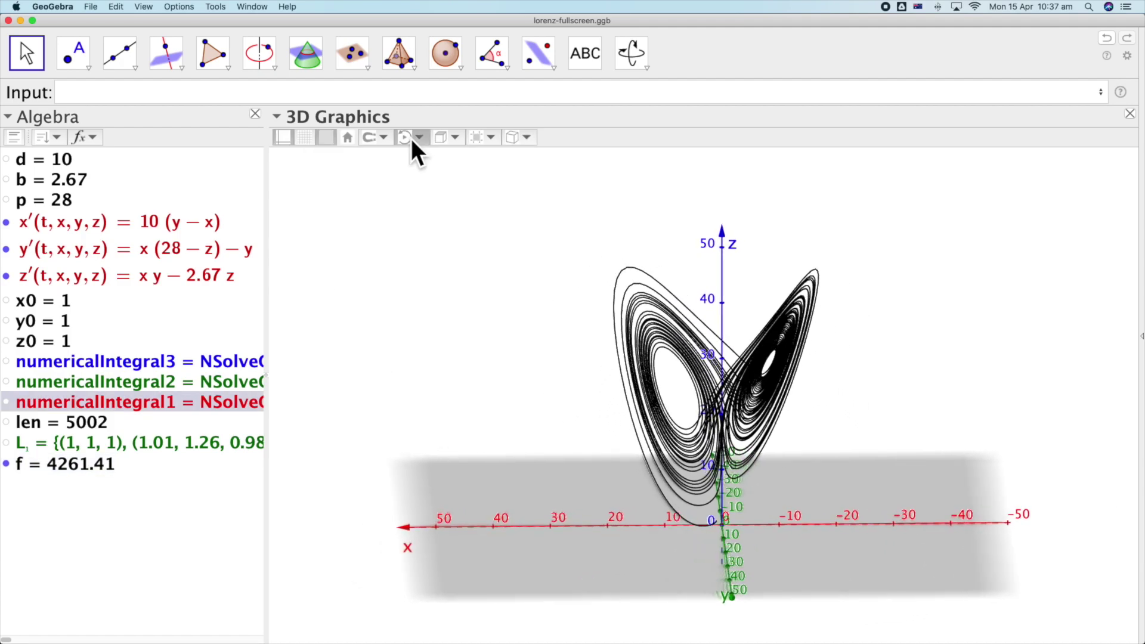